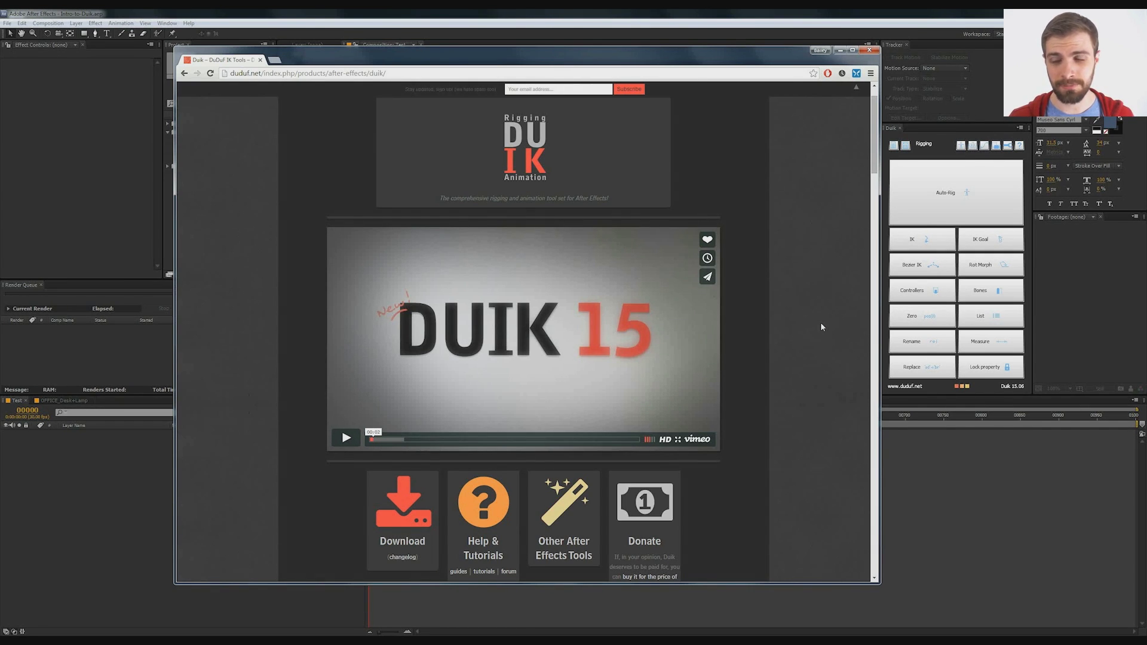
- Minimize the browser showing the Duik download page to return to After Effects
click(841, 51)
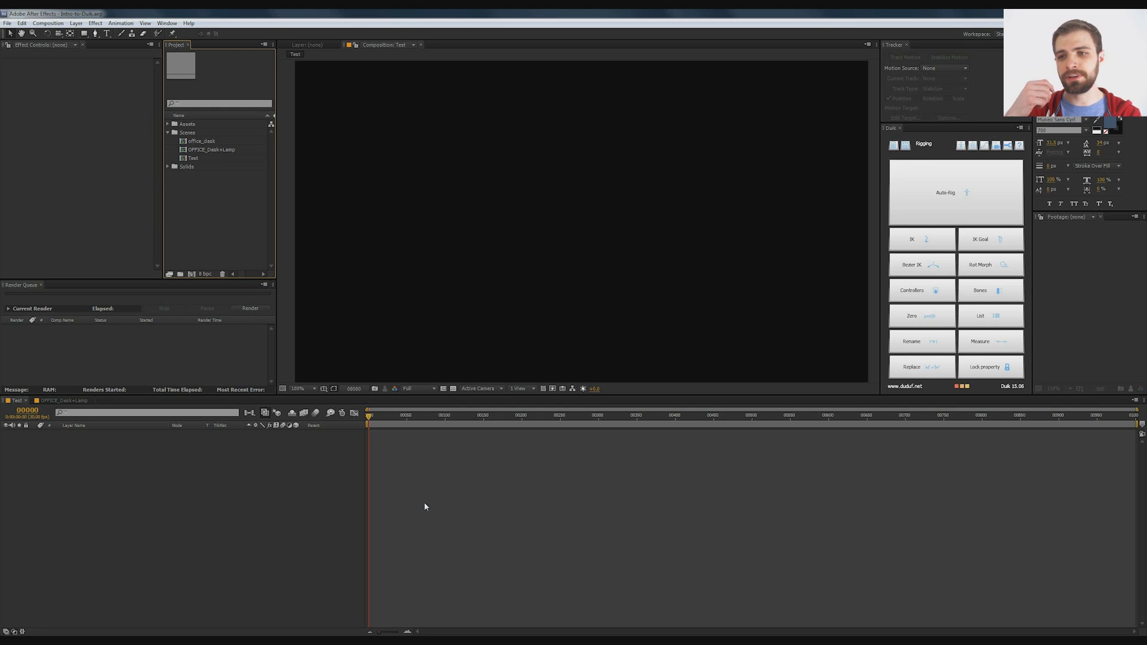
- Create a new 200 × 20 px medium orange solid in the Test composition with Ctrl+Y
click(162, 486)
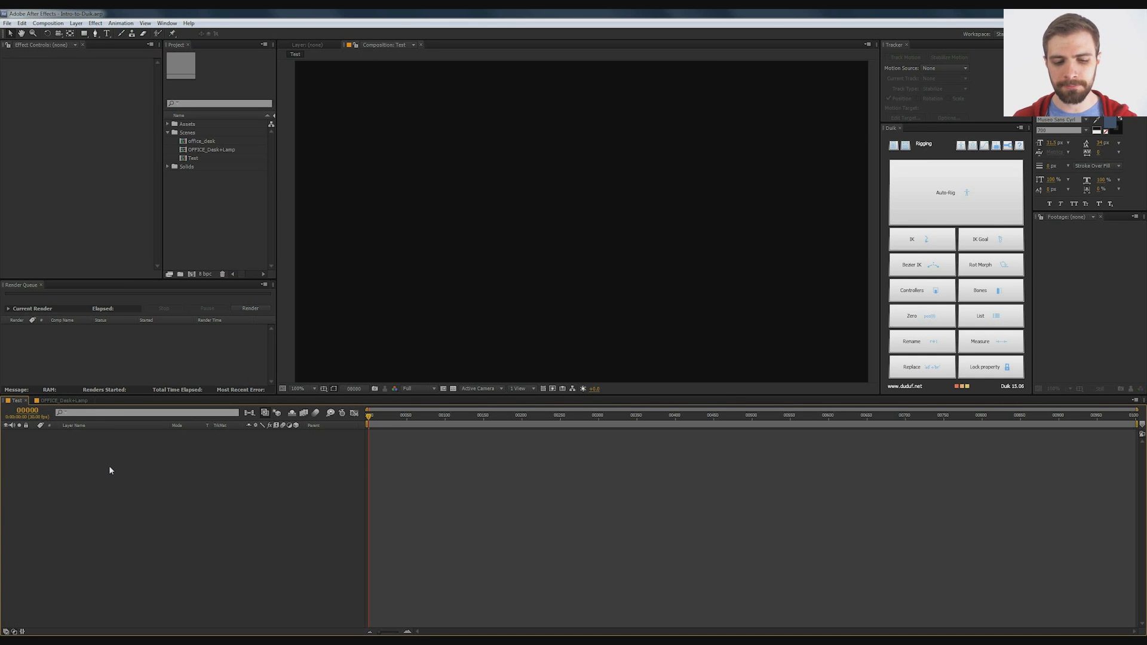
key(ctrl+y)
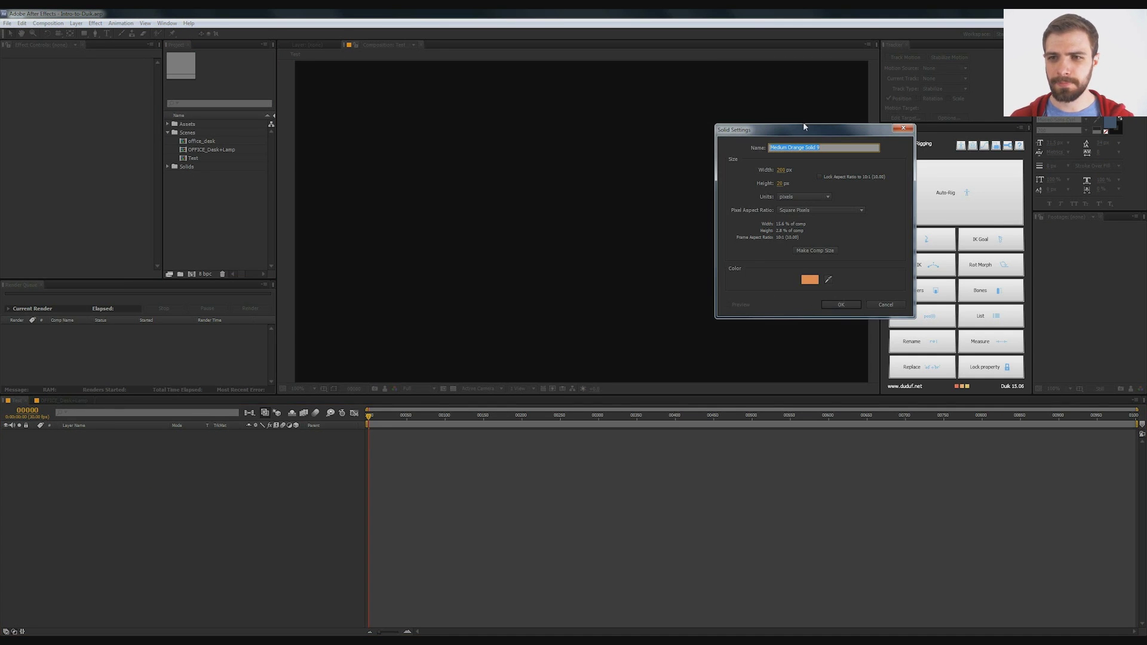
drag(804, 126, 652, 181)
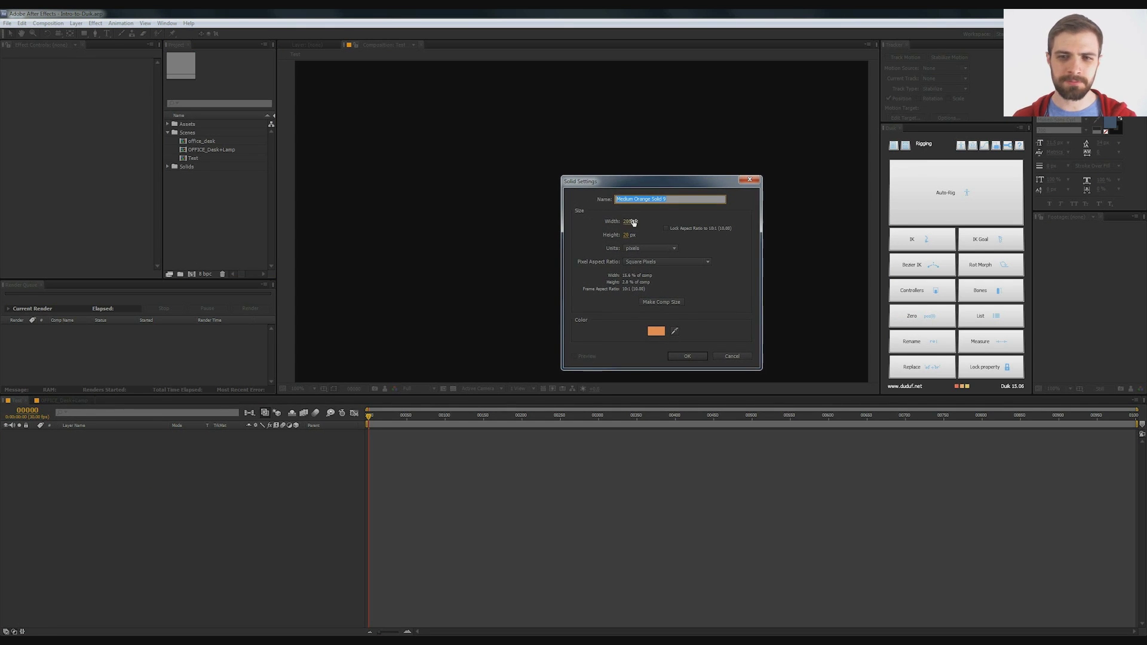
- Place the orange solid and two duplicates end to end, with the rightmost bar shortened
click(687, 356)
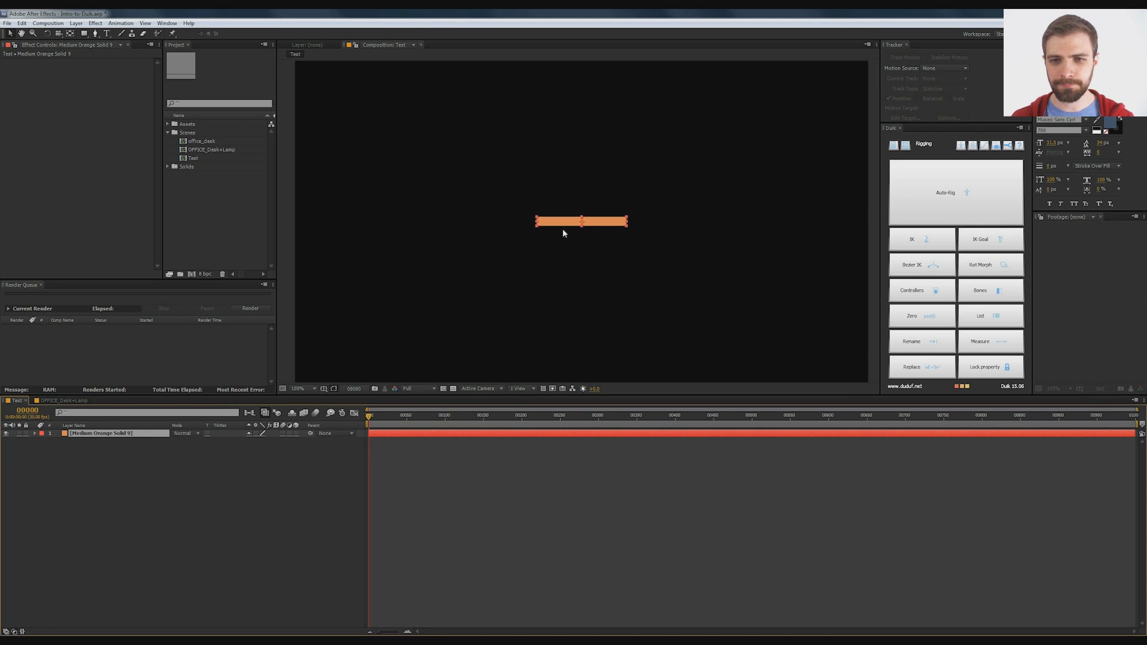
drag(548, 224, 617, 225)
key(ctrl+d)
key(ctrl+d)
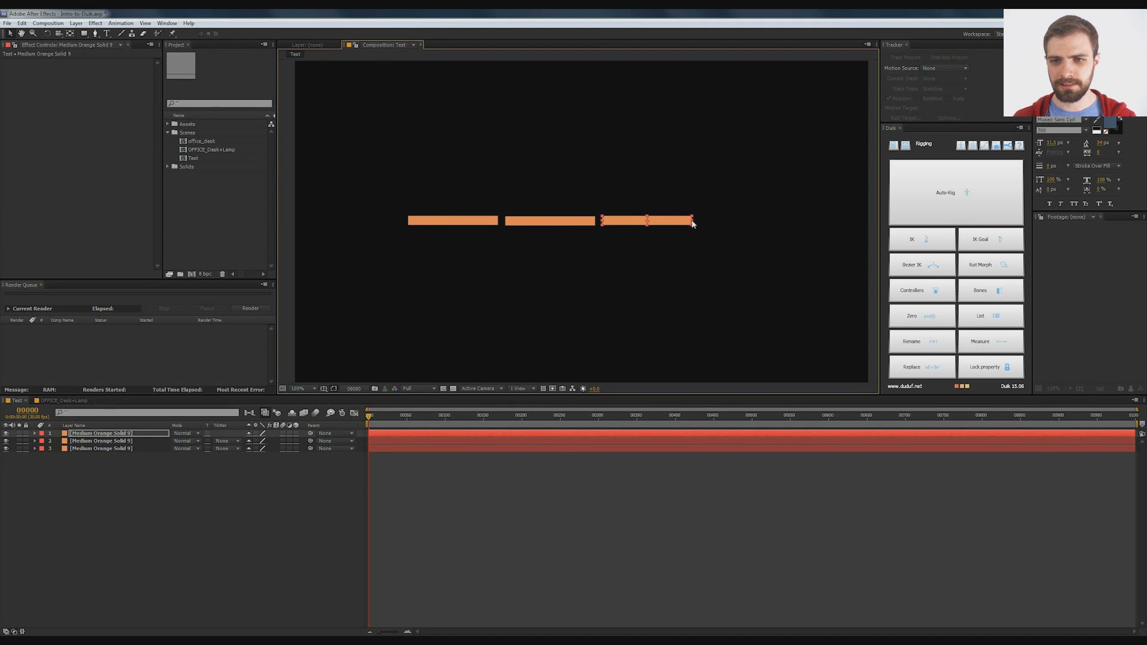
drag(692, 222, 633, 221)
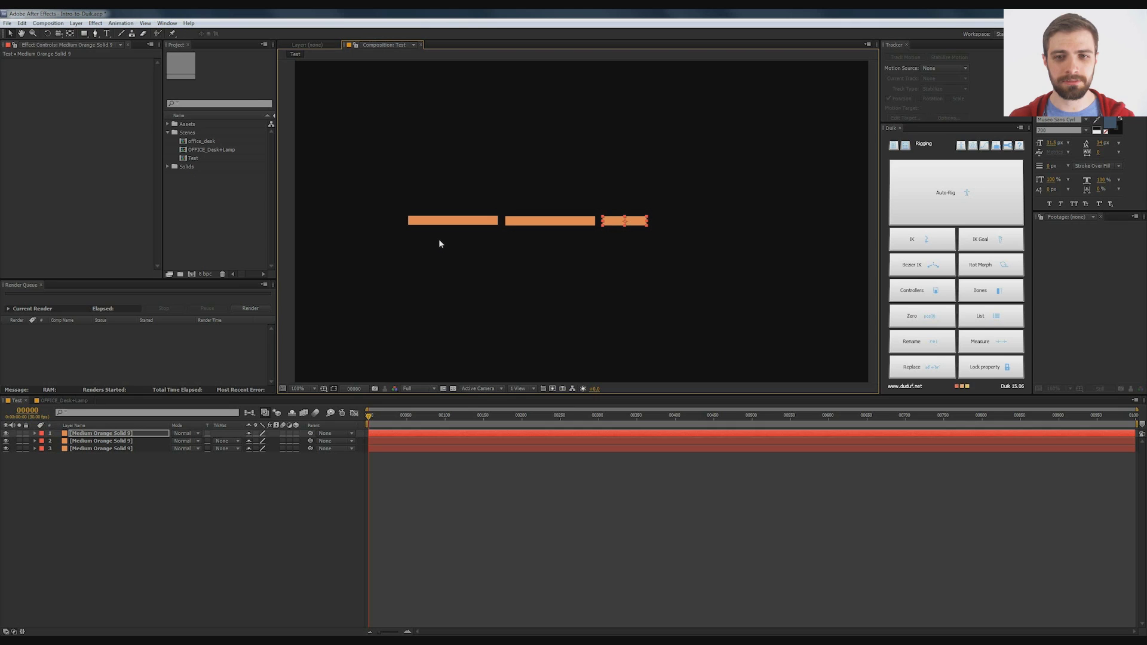
click(129, 433)
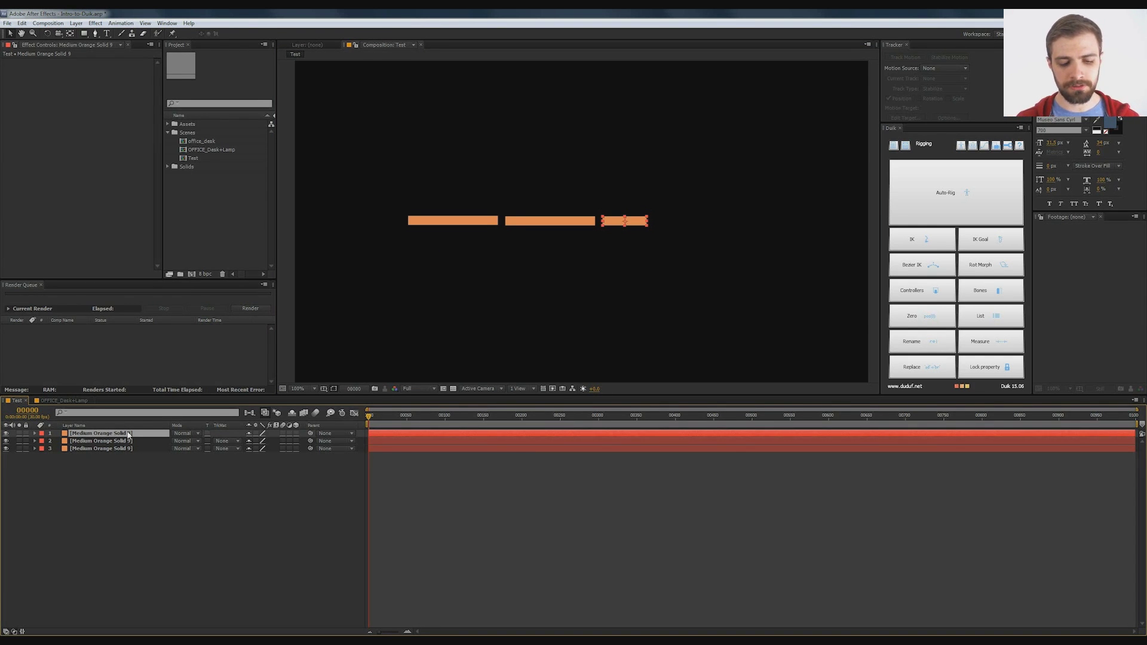
- Add a null and duplicate it so one sits at each bar's left end
key(ctrl+alt+shift+y)
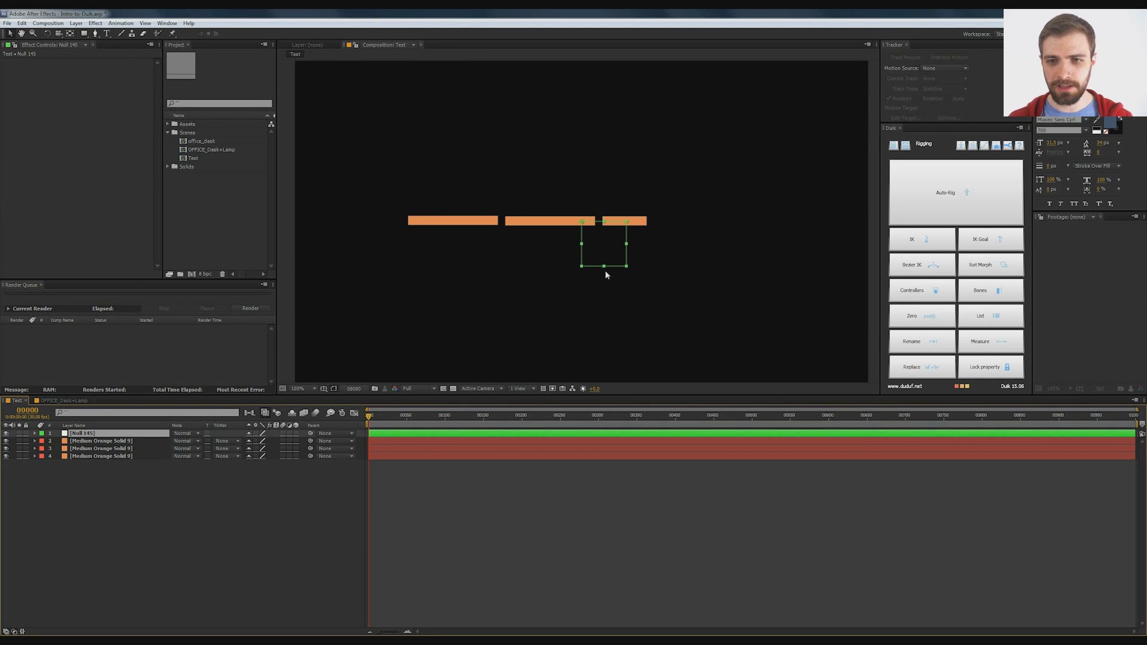
drag(609, 250, 429, 249)
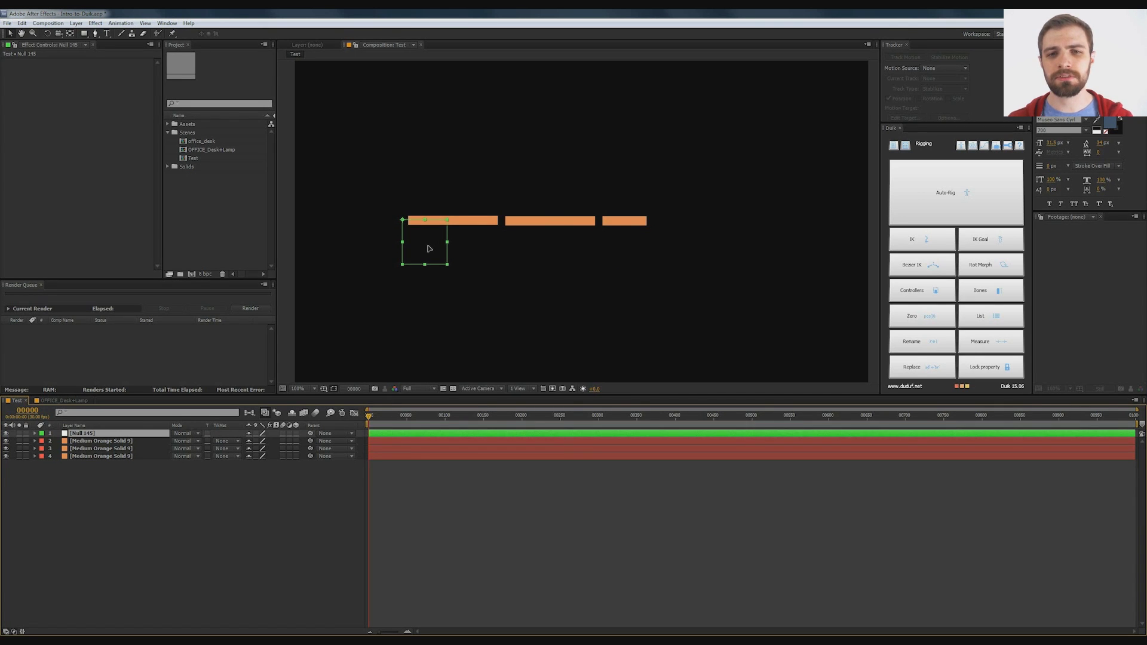
click(428, 248)
key(ctrl+d)
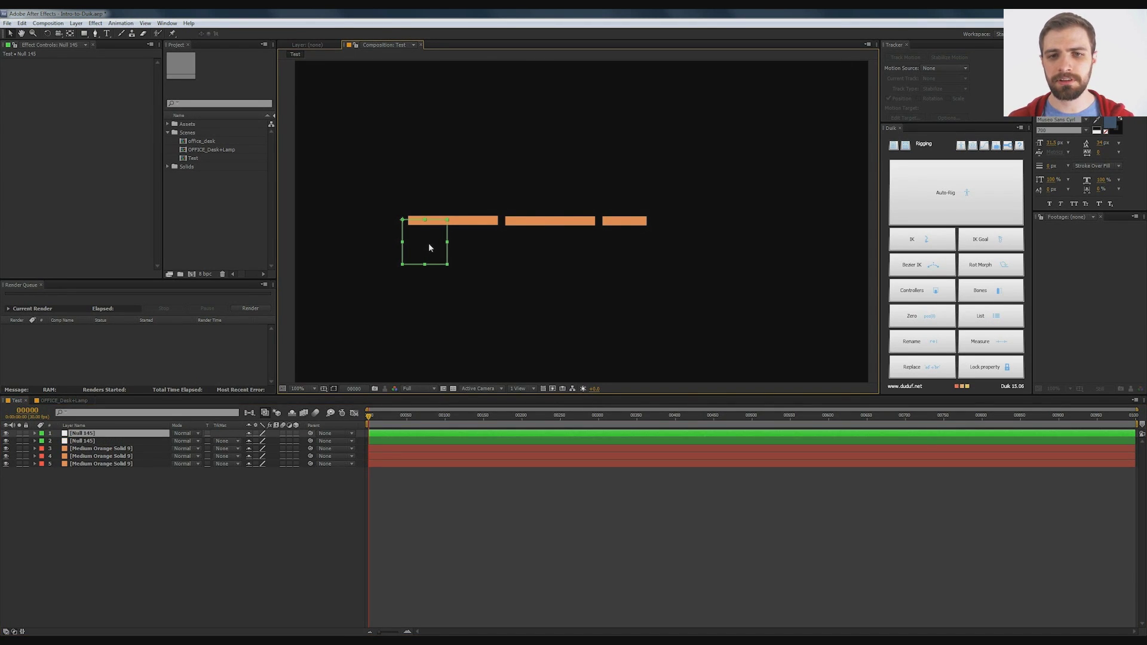
drag(429, 245, 622, 248)
key(ctrl+d)
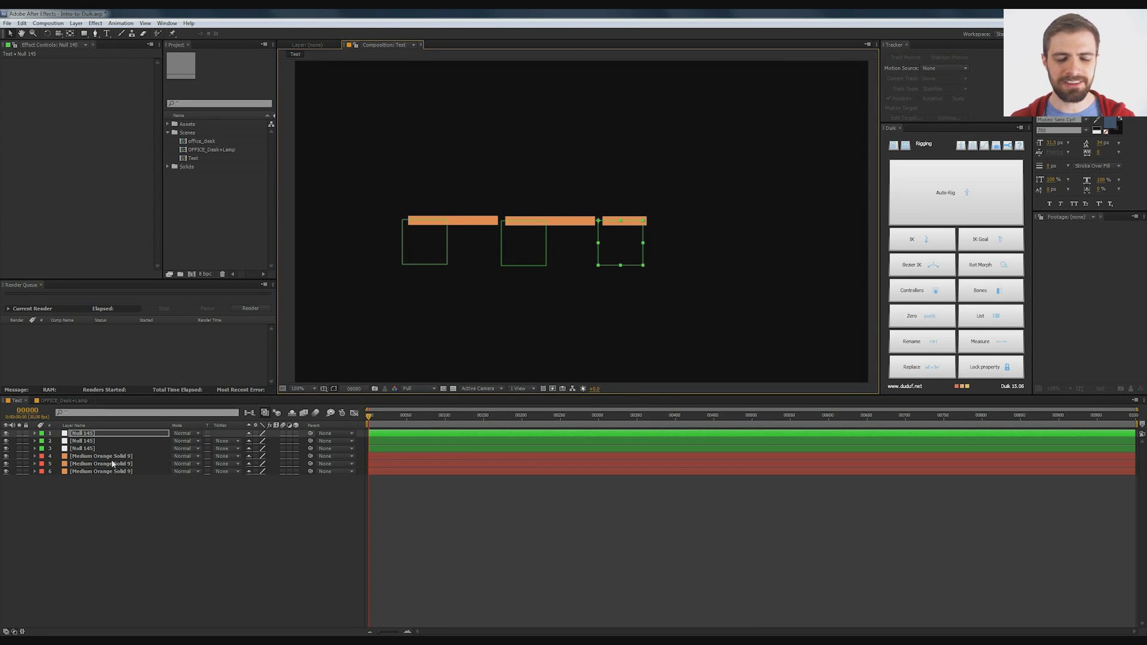
- Rename the three nulls to 'joint wrist', 'joint elbow' and 'joint shoulder'
click(85, 440)
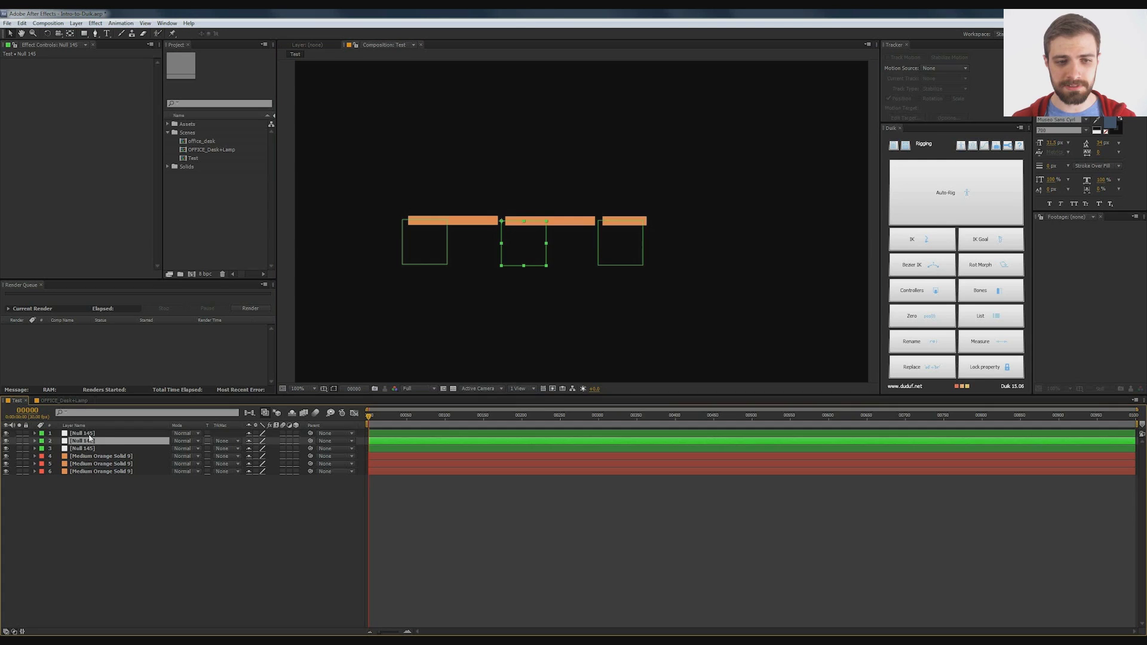
click(89, 434)
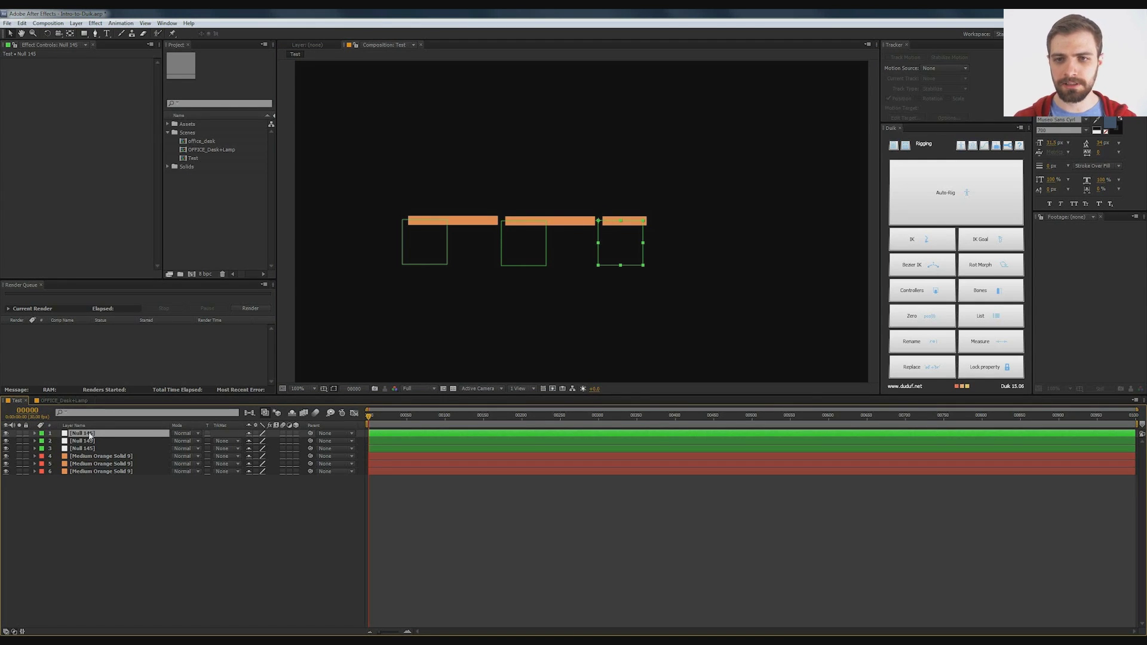
key(Return)
text(jo)
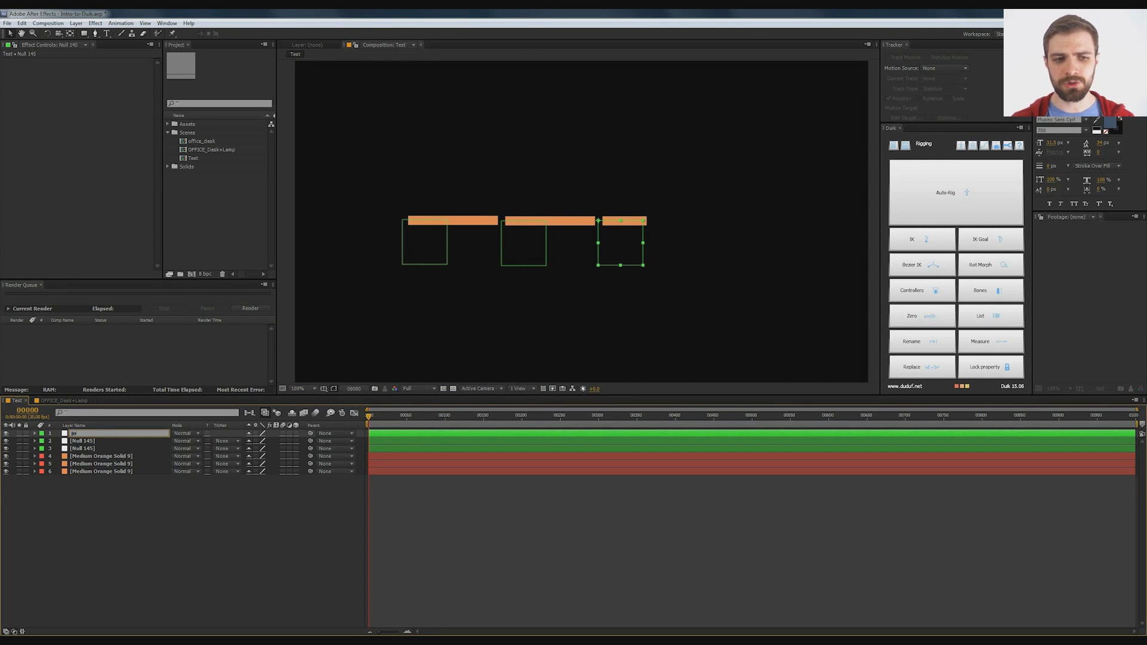
text(int wrist)
key(Return)
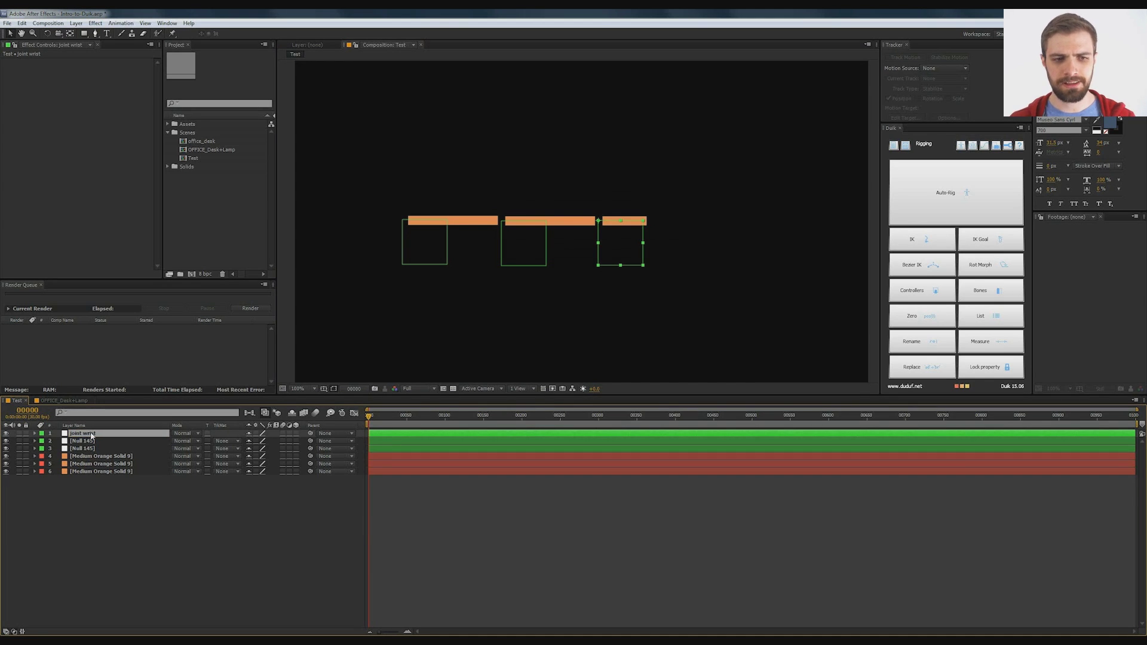
click(100, 444)
key(Return)
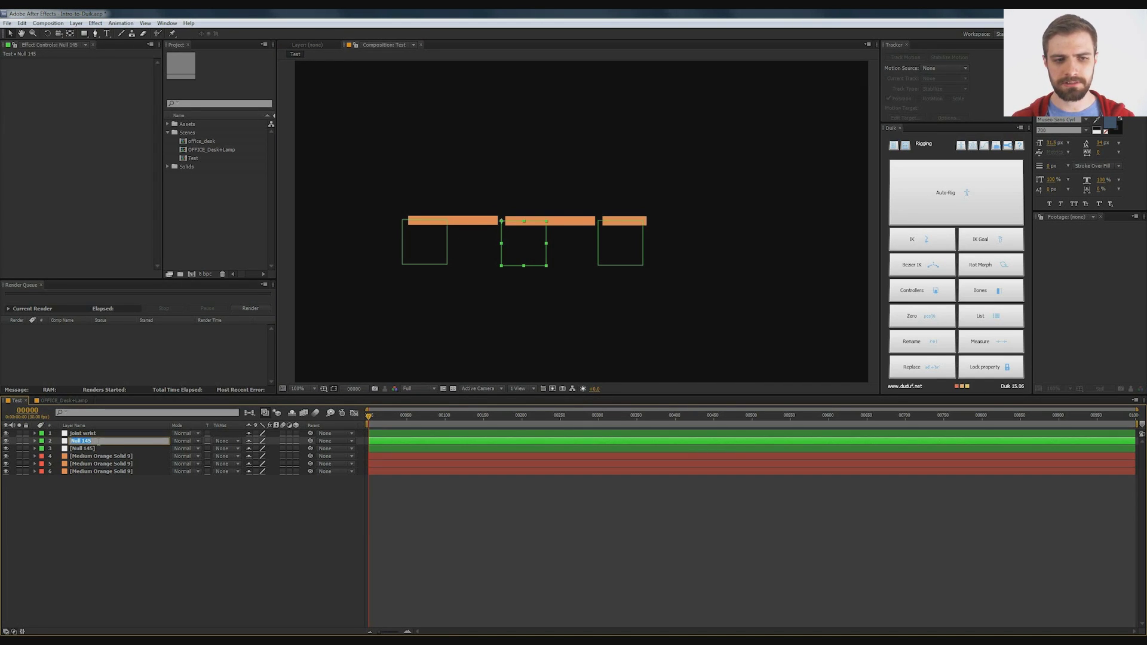
text(joint e)
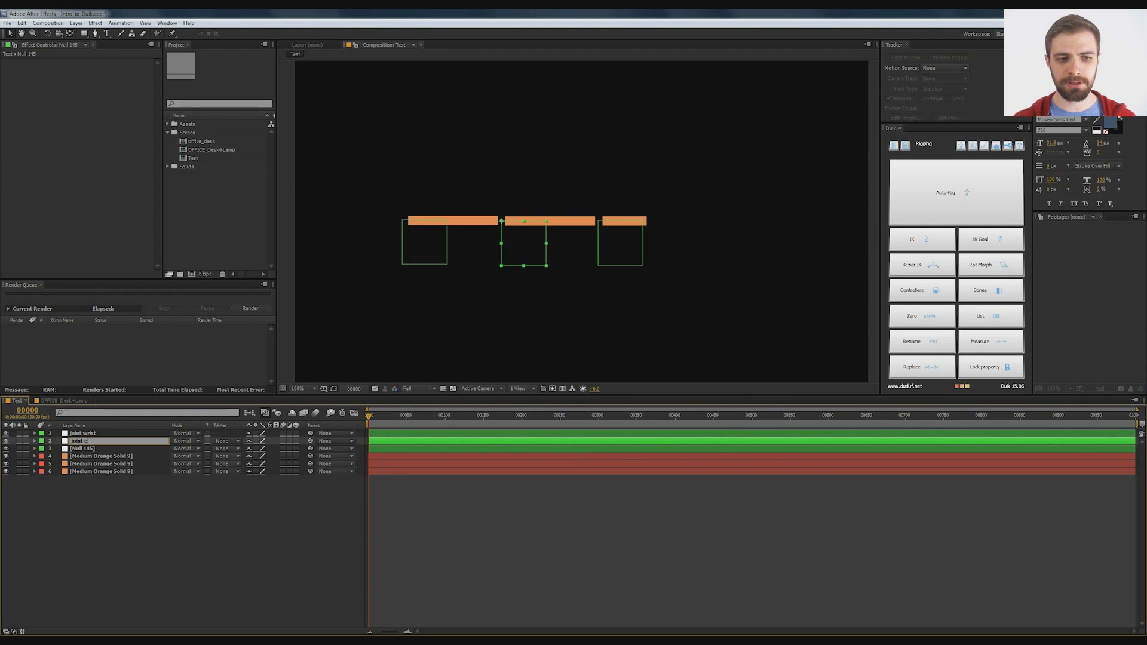
text(lbow)
key(Return)
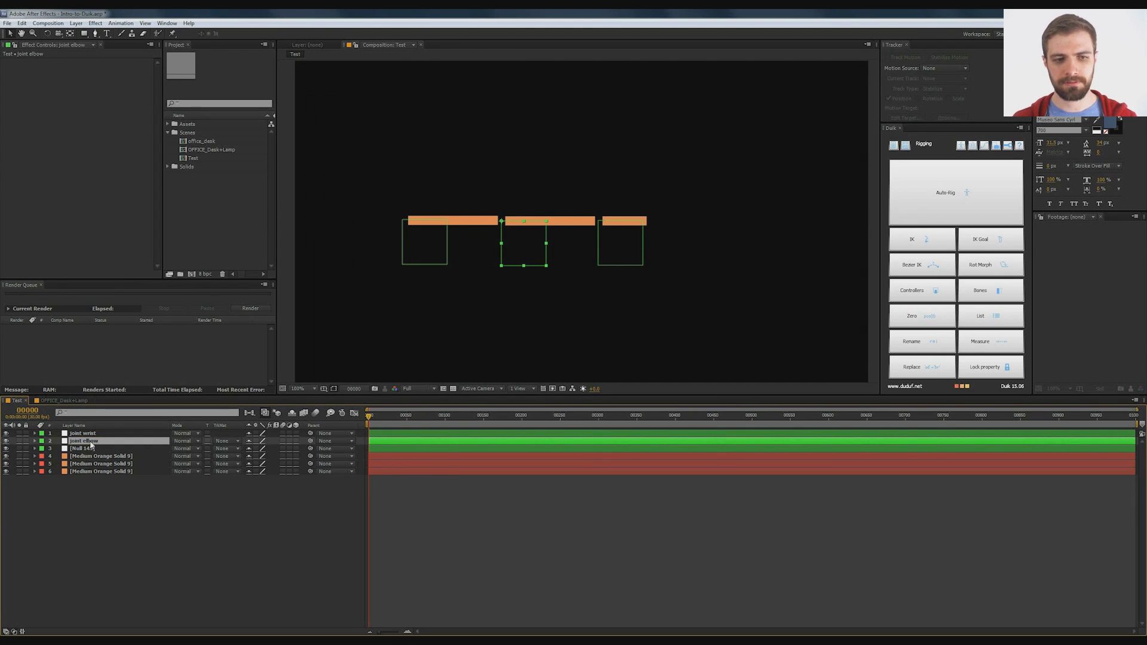
click(90, 449)
key(Return)
text(j)
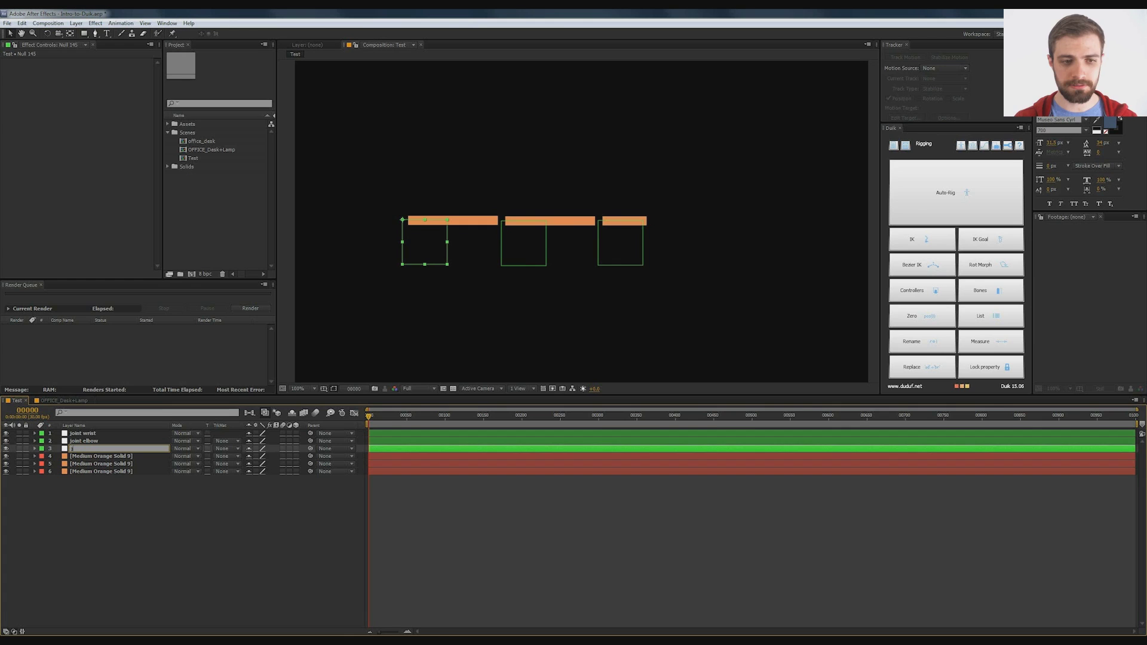
text(oint shoulder)
key(Return)
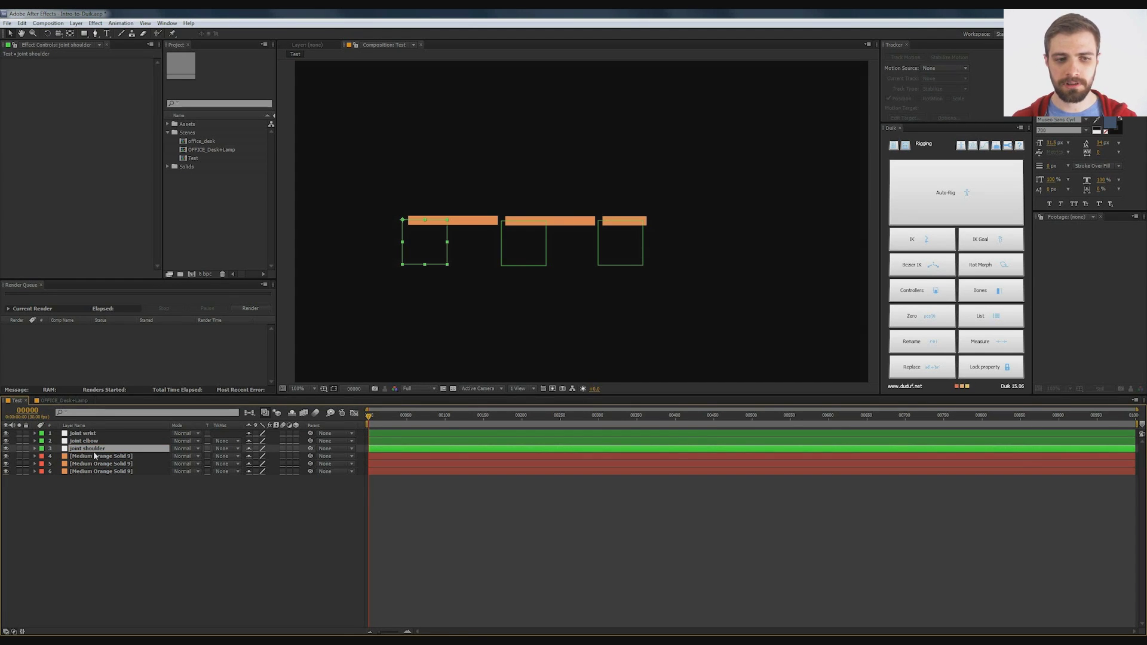
- Rename the three orange bars to 'hand', 'forearm' and 'bicep'
click(102, 456)
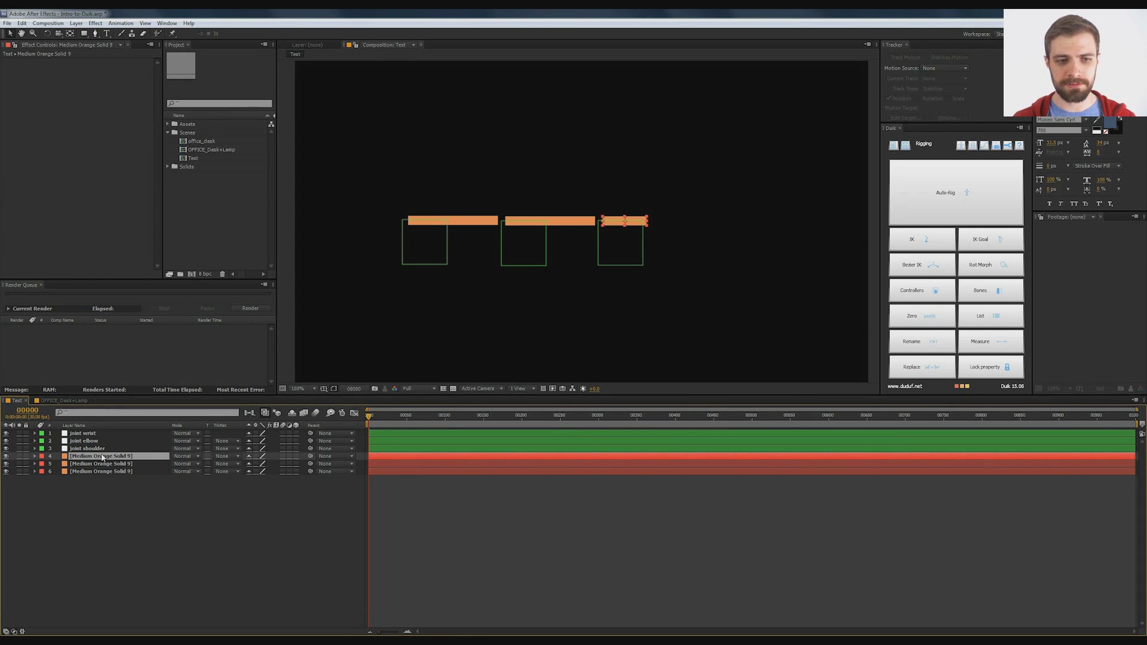
key(Return)
text(hand)
key(Return)
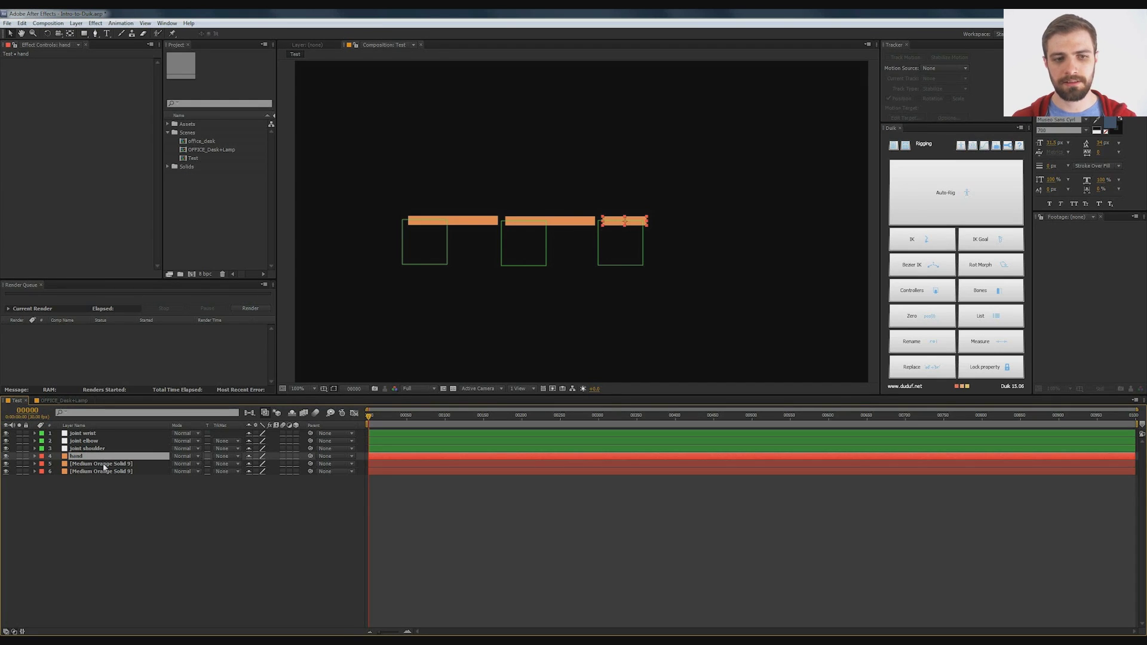
click(102, 464)
key(Return)
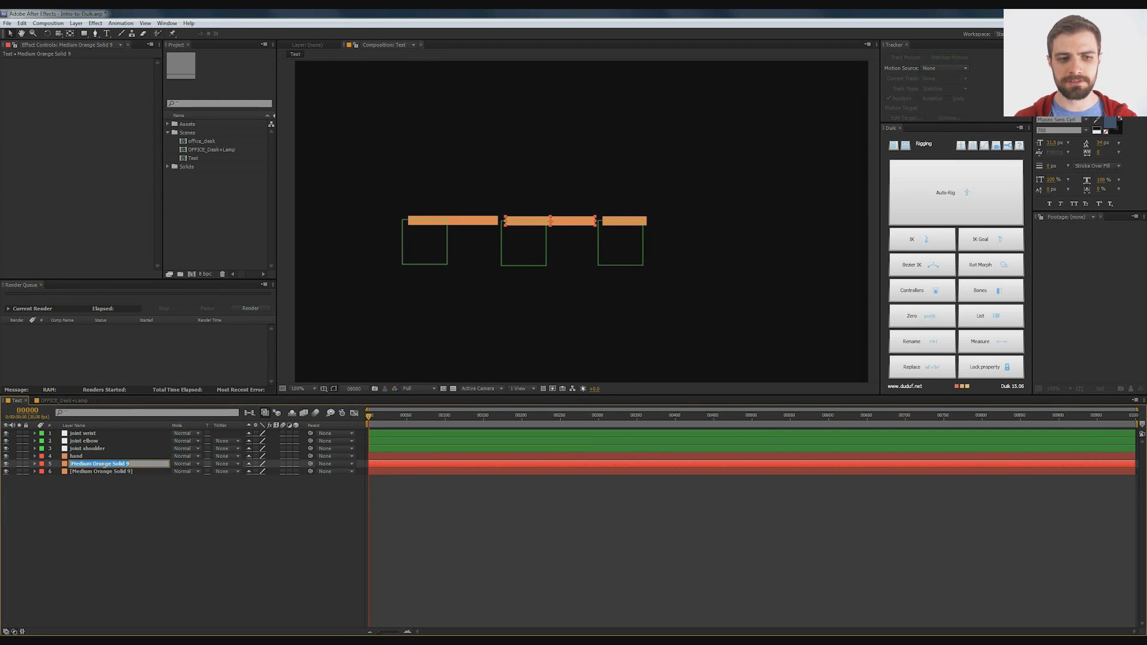
text(forearm)
key(Return)
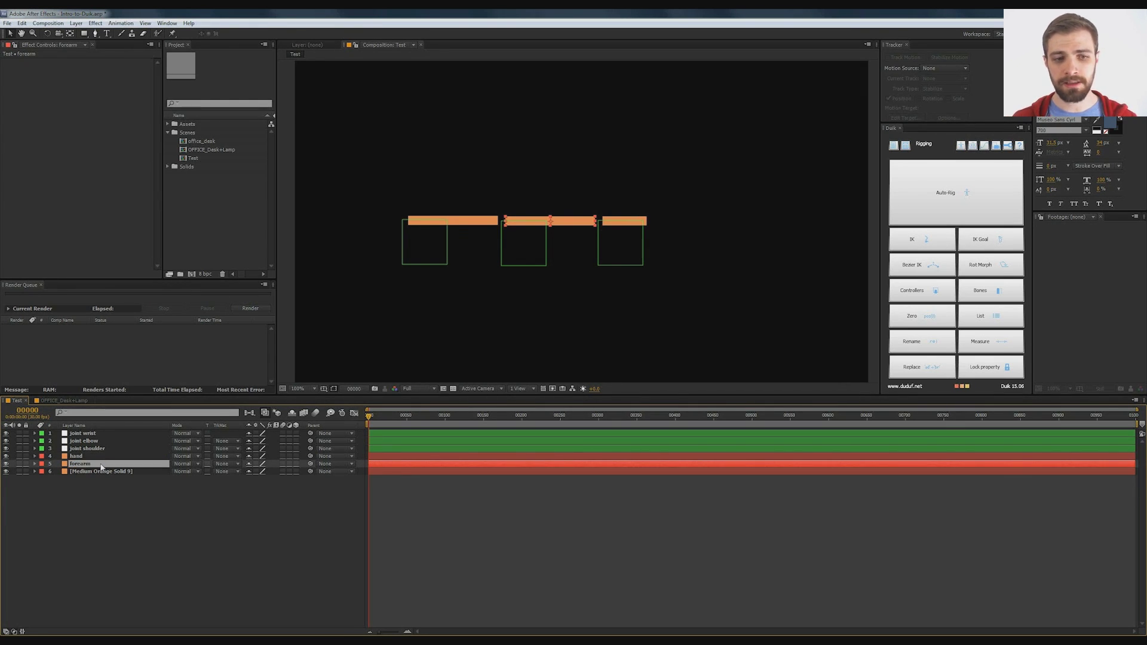
click(105, 471)
text(j)
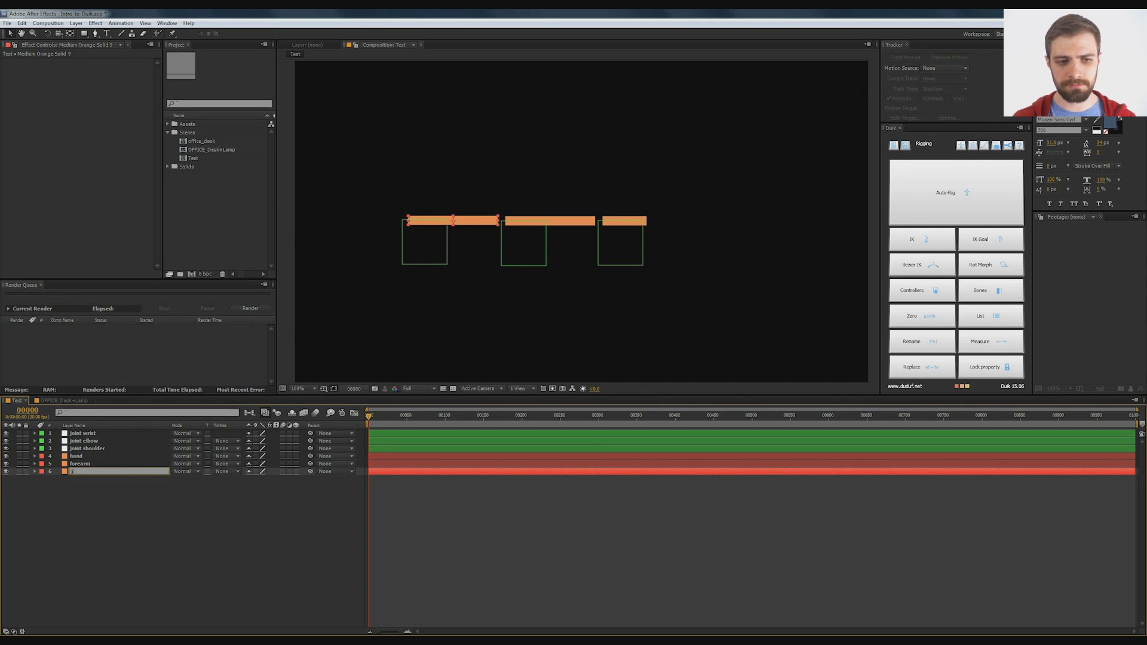
key(Return)
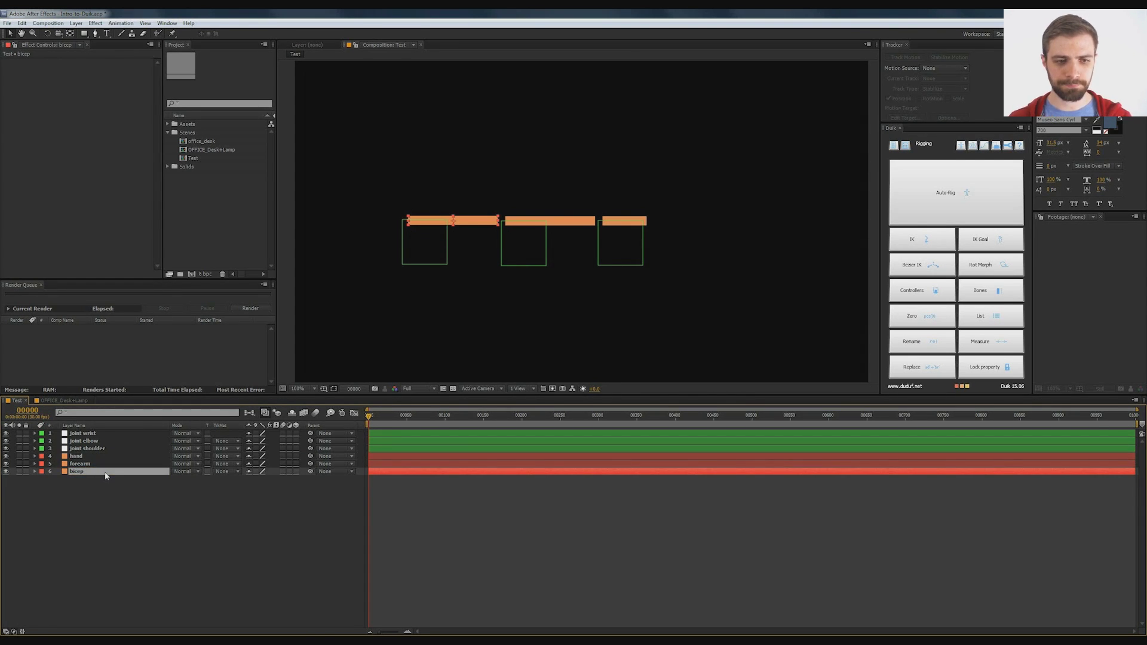
click(109, 495)
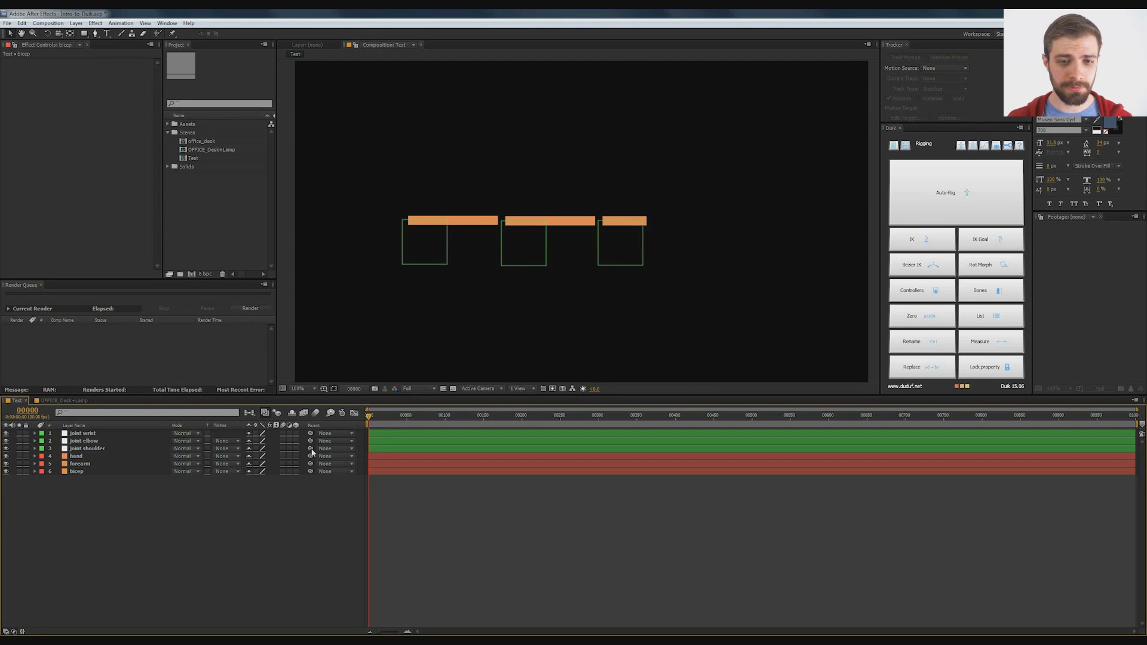
- Reorder the layers so joint shoulder is on top with bicep directly below it
click(92, 448)
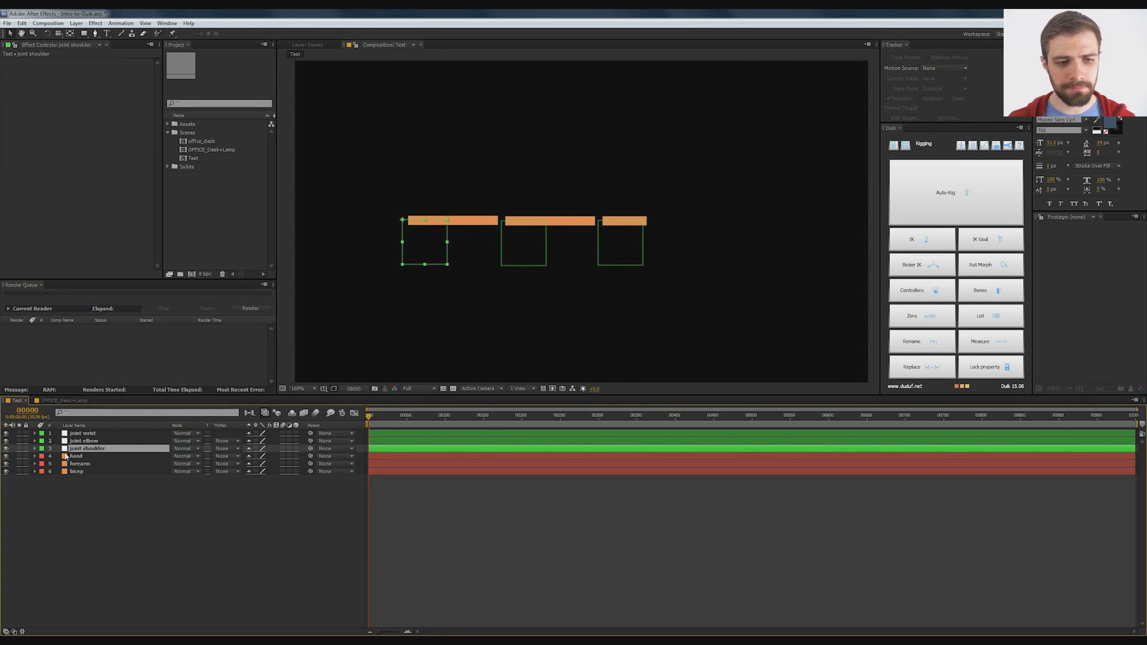
mouse_move(73, 449)
mouse_down()
mouse_move(75, 432)
mouse_move(91, 440)
mouse_move(90, 471)
mouse_move(90, 440)
mouse_up()
click(83, 457)
click(96, 433)
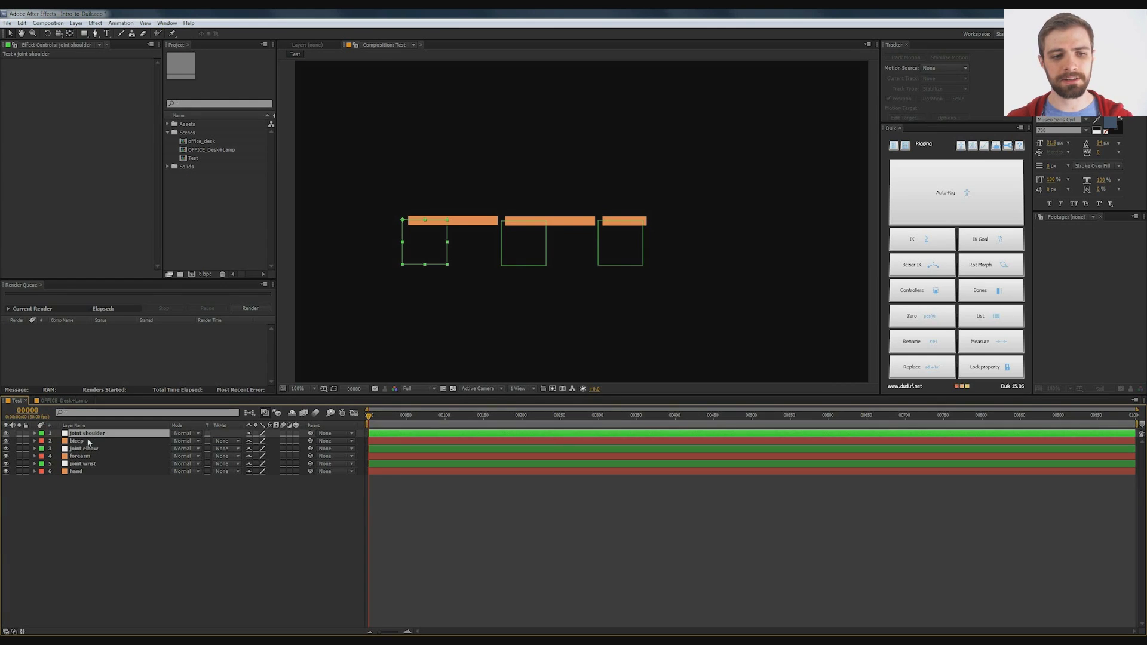
click(88, 441)
click(87, 435)
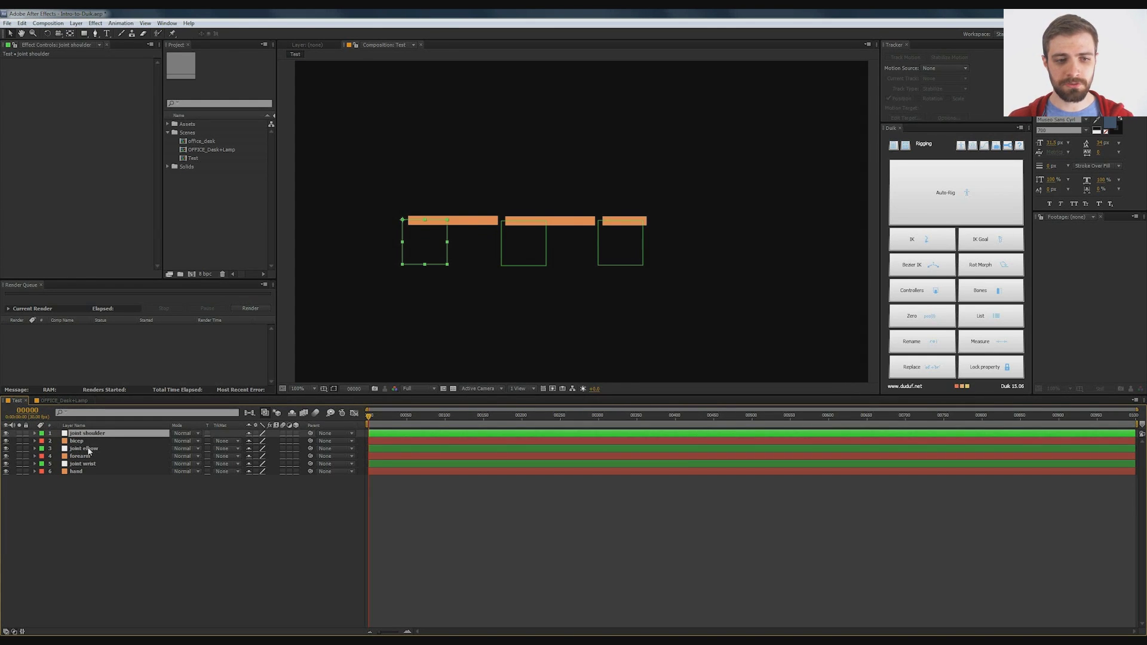
- Parent elbow to shoulder, wrist to elbow, hand to wrist, forearm to elbow, bicep to shoulder
click(86, 448)
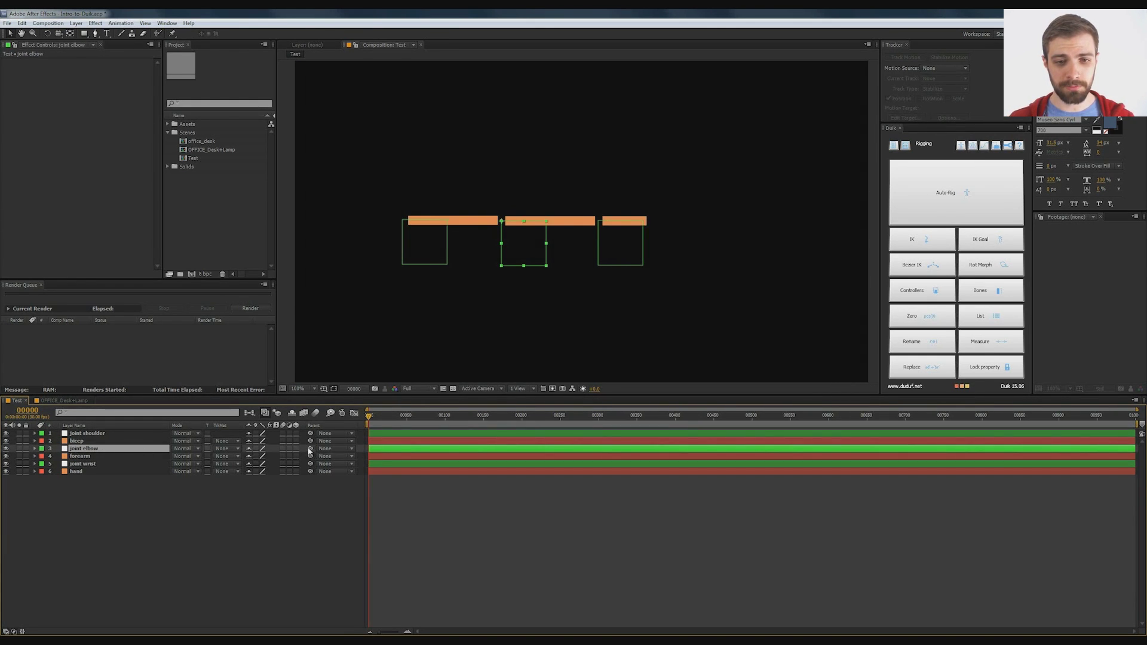
drag(310, 449, 95, 433)
click(90, 466)
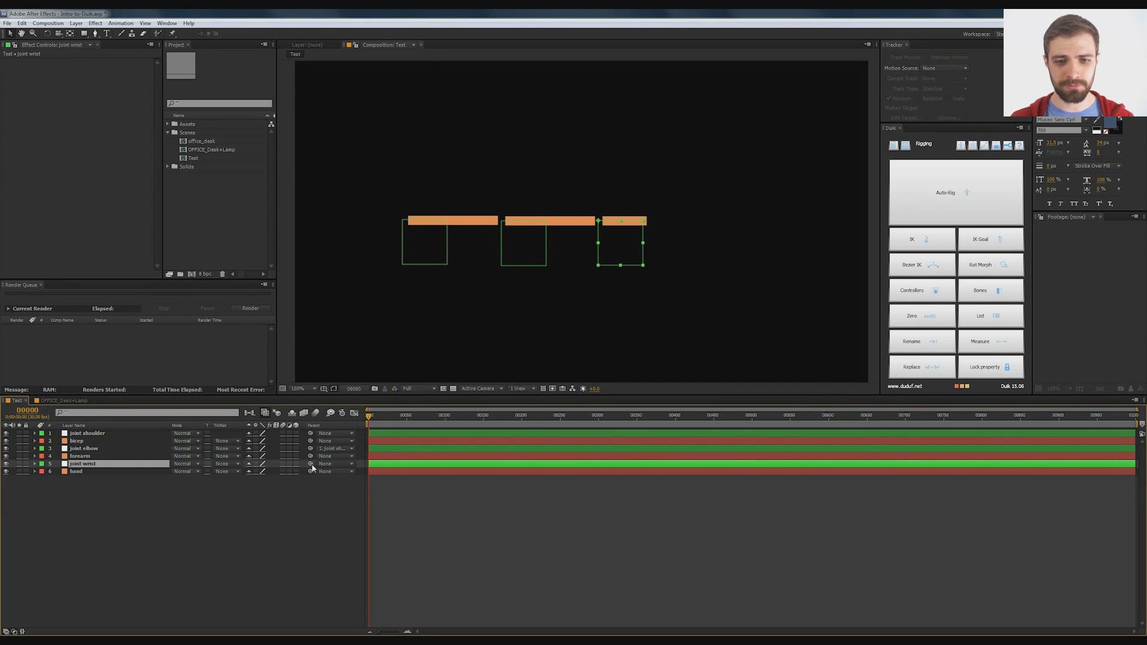
drag(310, 464, 92, 447)
click(83, 472)
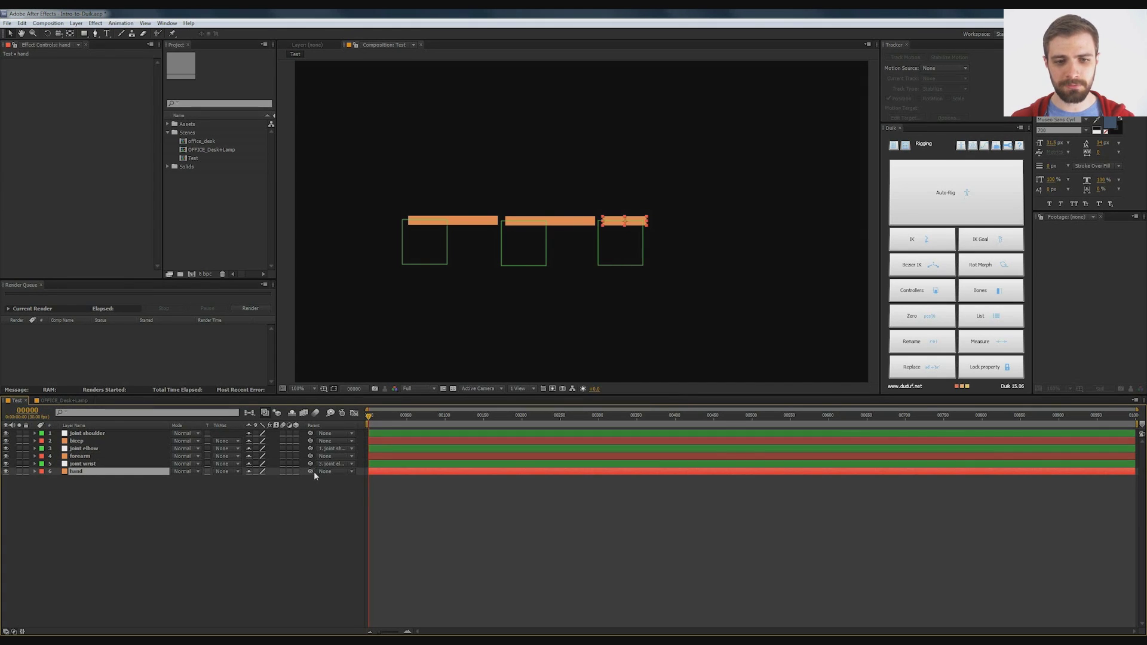
drag(310, 473, 84, 464)
click(288, 457)
drag(310, 456, 89, 447)
click(287, 441)
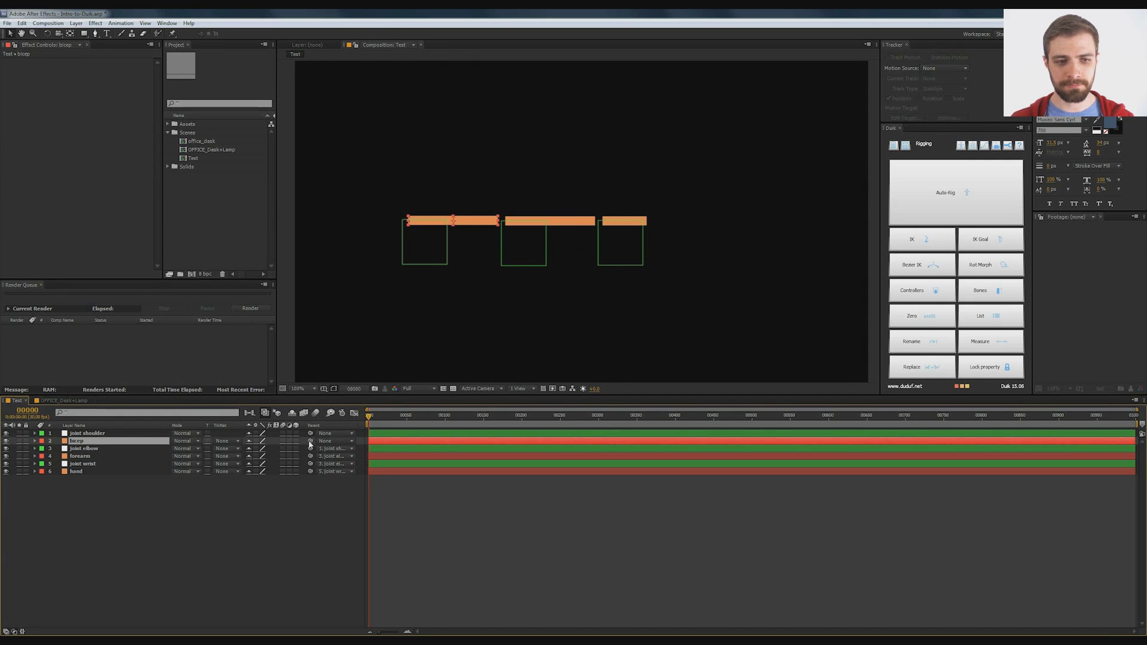
drag(310, 441, 95, 434)
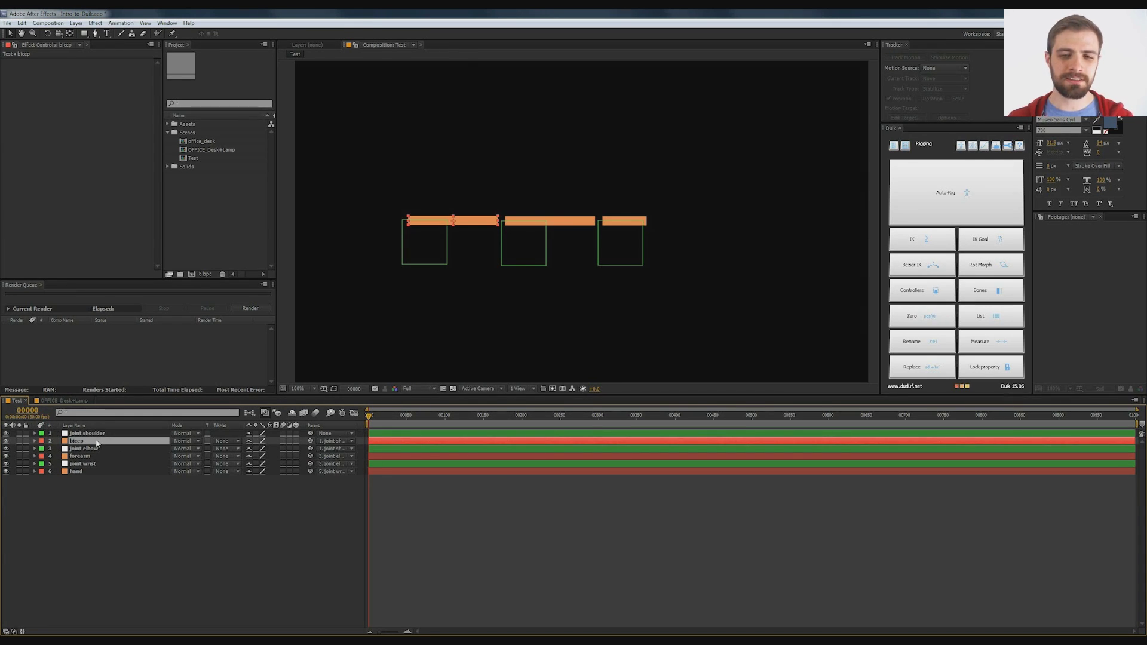
- Select the joint shoulder and joint elbow layers
click(111, 484)
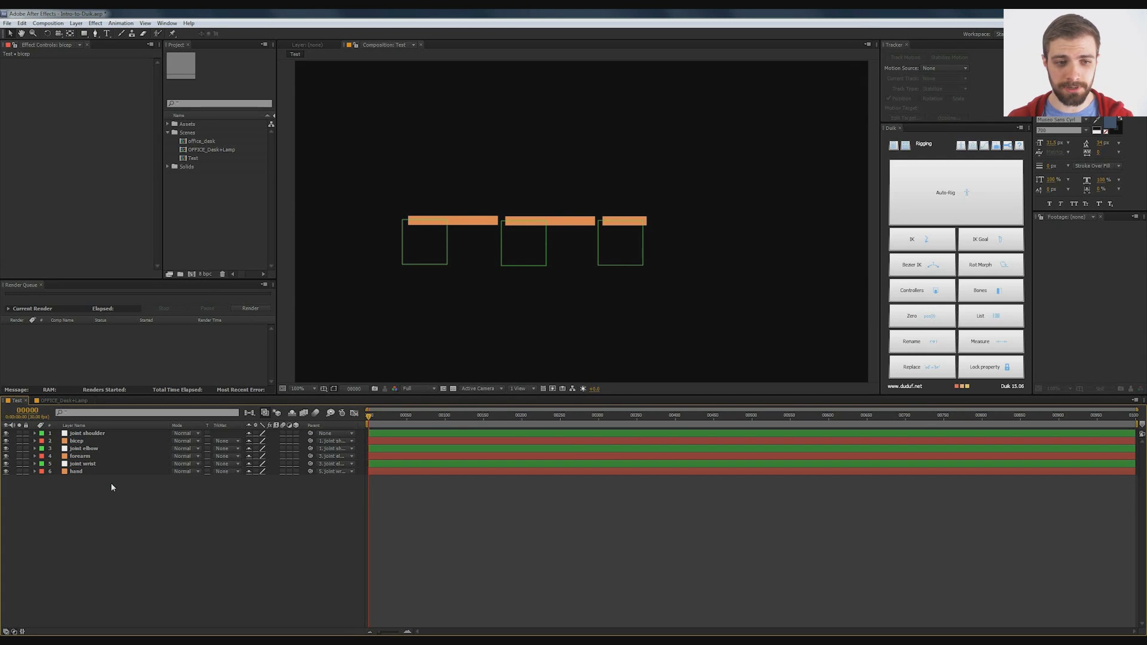
click(89, 433)
ctrl+click(90, 448)
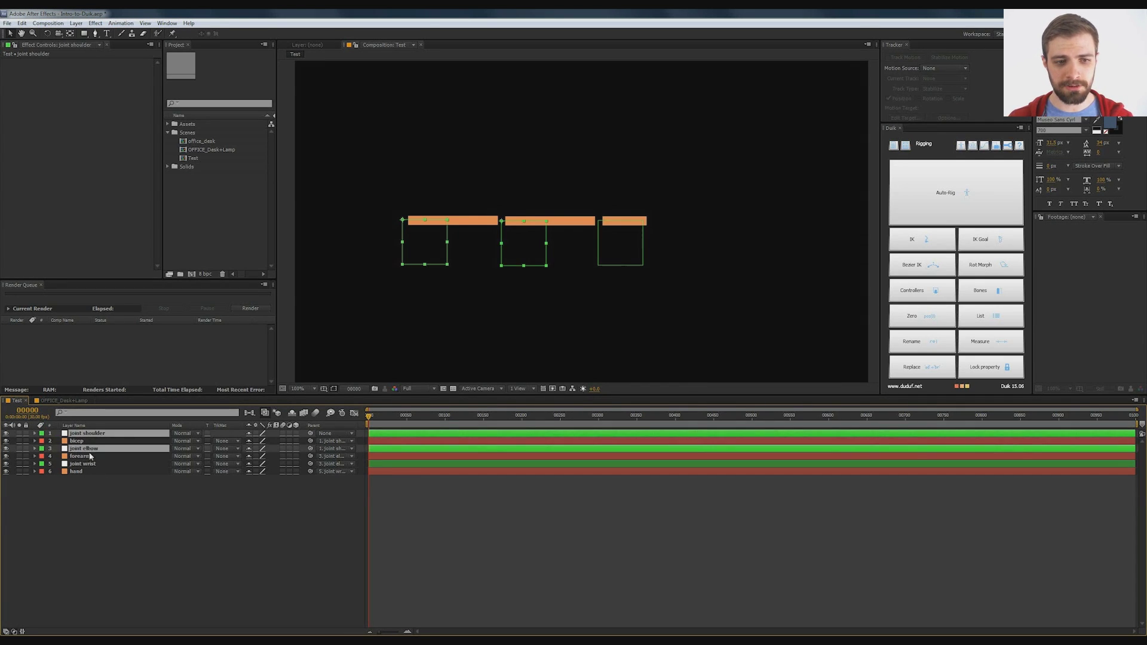
- Show the three joints' Rotation and test the chain by rotating the shoulder and moving the hand
ctrl+click(90, 465)
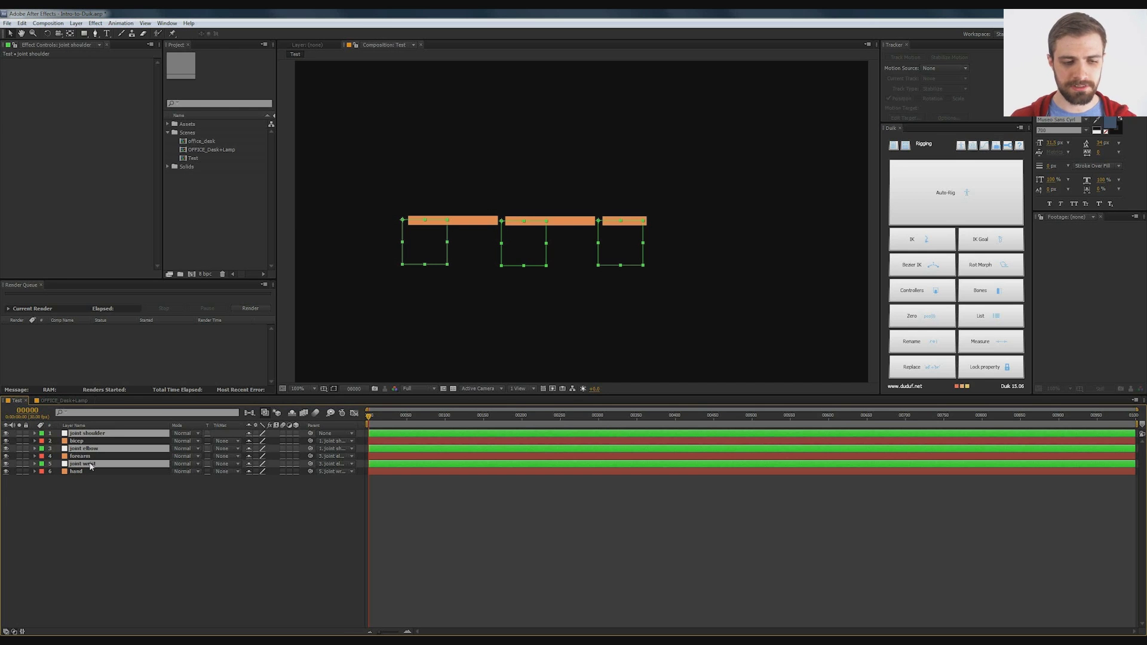
key(r)
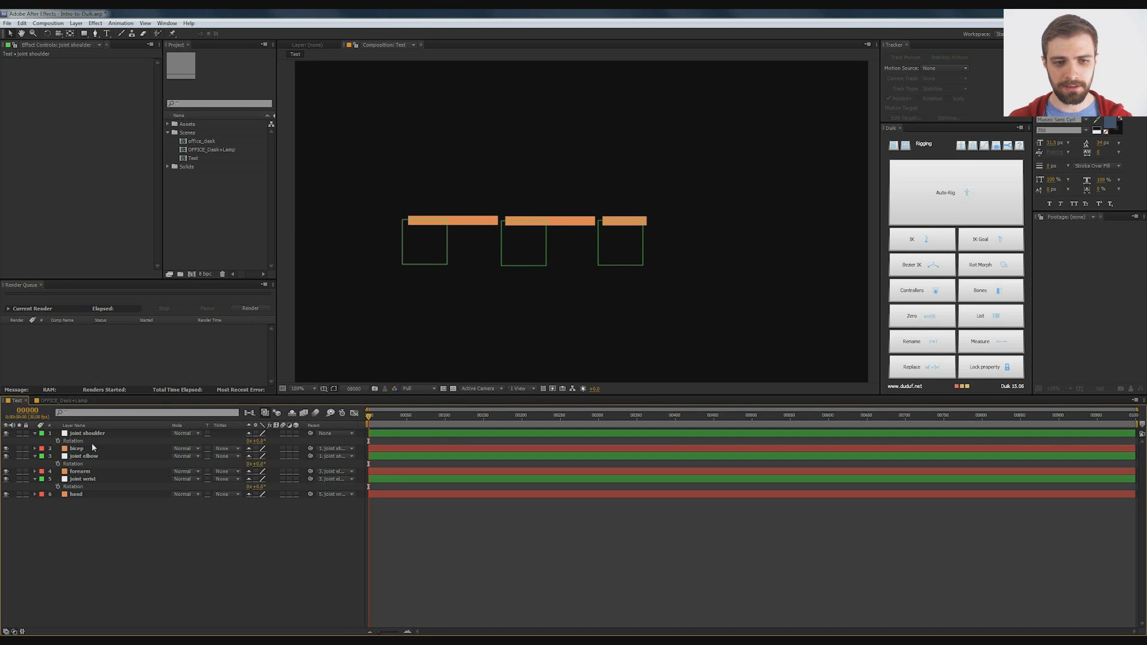
drag(256, 440, 250, 483)
key(ctrl+z)
key(ctrl+z)
key(ctrl+z)
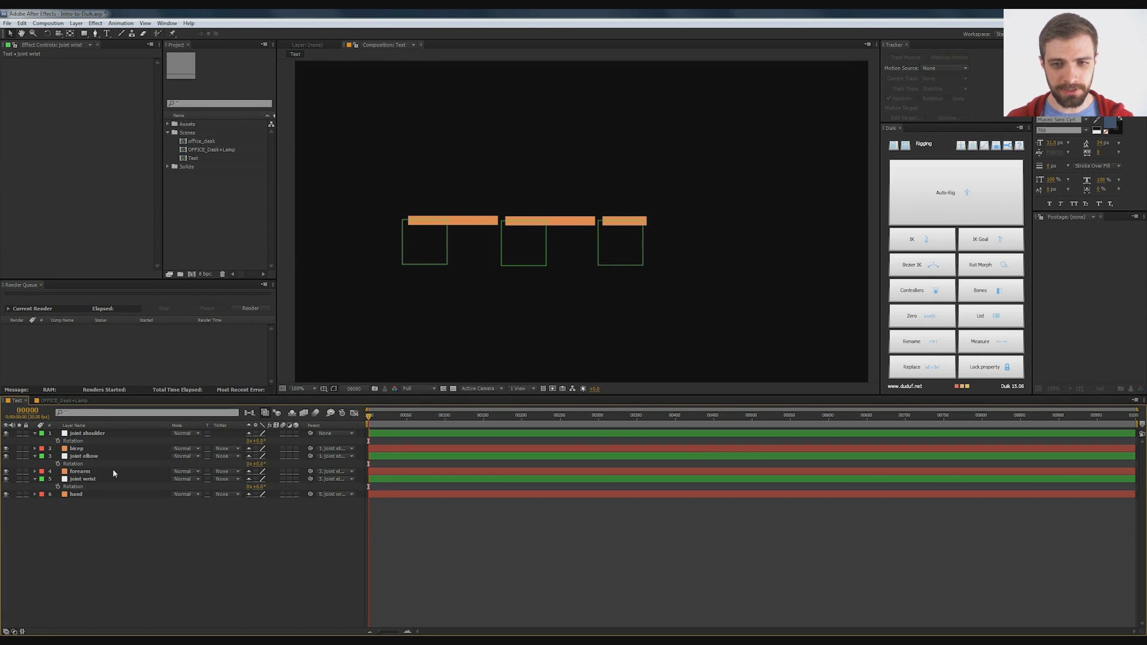
mouse_move(260, 441)
mouse_down()
mouse_move(242, 442)
mouse_move(261, 445)
mouse_up()
click(610, 259)
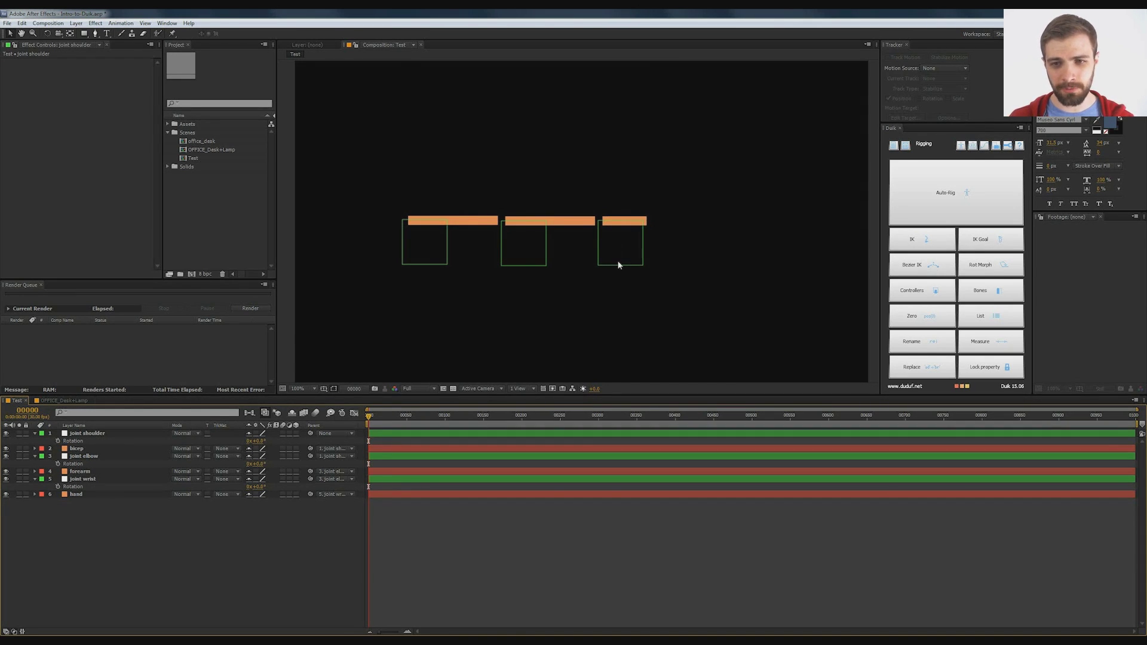
mouse_move(615, 251)
mouse_down()
mouse_move(660, 212)
mouse_move(666, 246)
mouse_move(629, 254)
mouse_move(621, 213)
mouse_move(656, 215)
mouse_move(625, 221)
mouse_move(630, 248)
mouse_move(506, 219)
mouse_move(490, 249)
mouse_move(629, 221)
mouse_move(622, 247)
mouse_up()
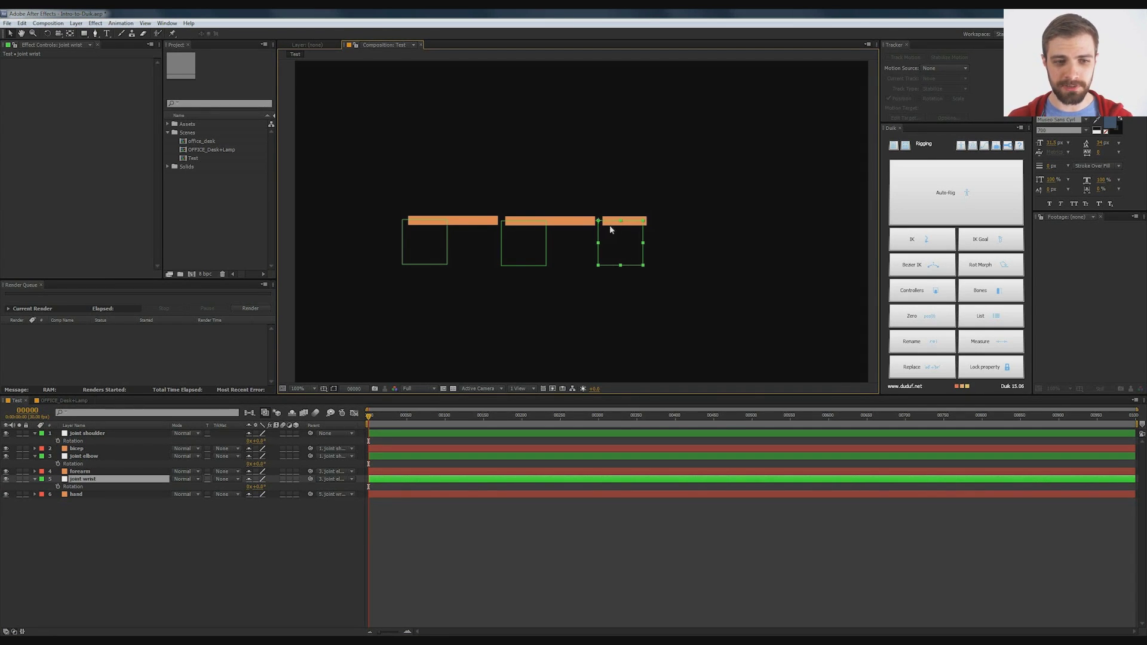
- Create a Duik controller for joint wrist, adding the C_joint wrist layer
click(87, 481)
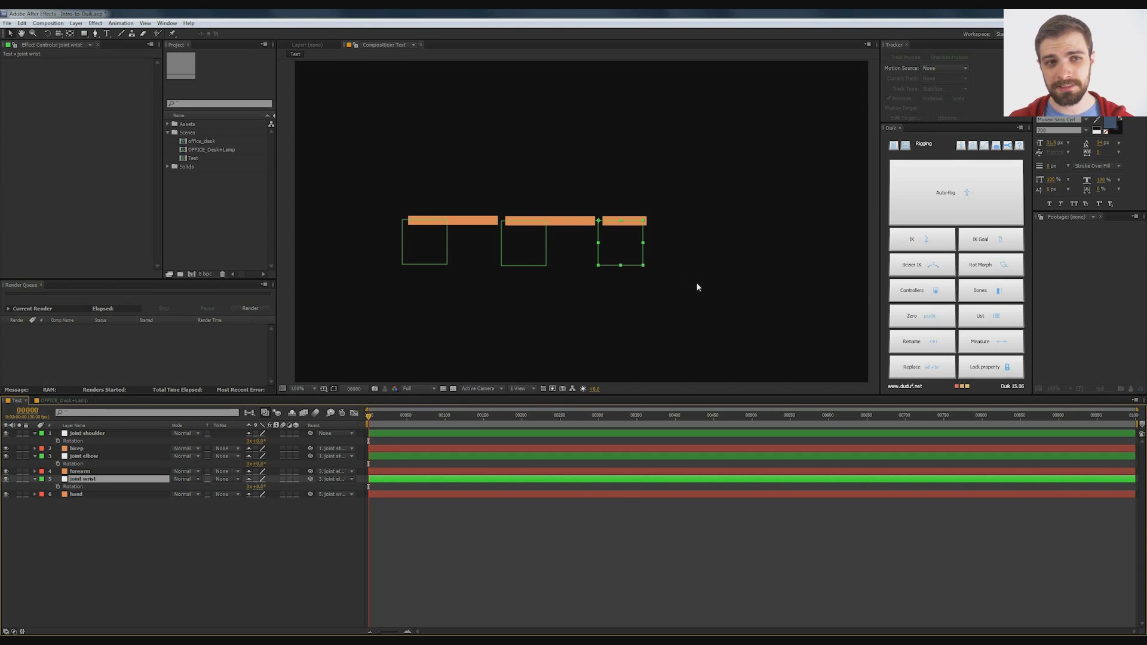
click(166, 24)
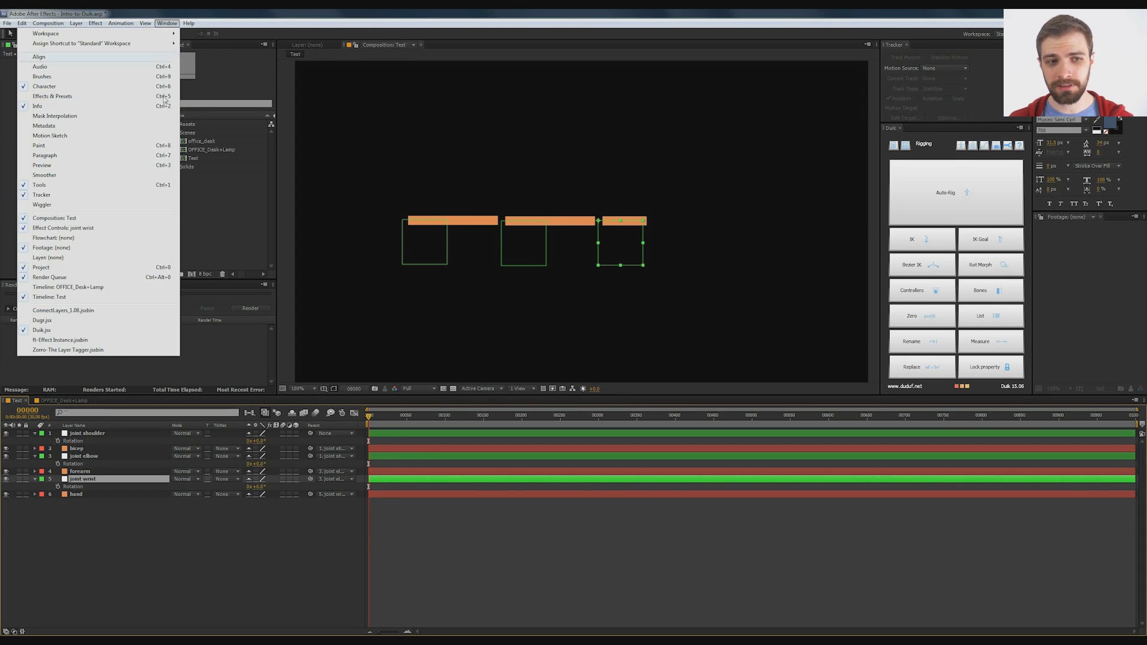
click(261, 561)
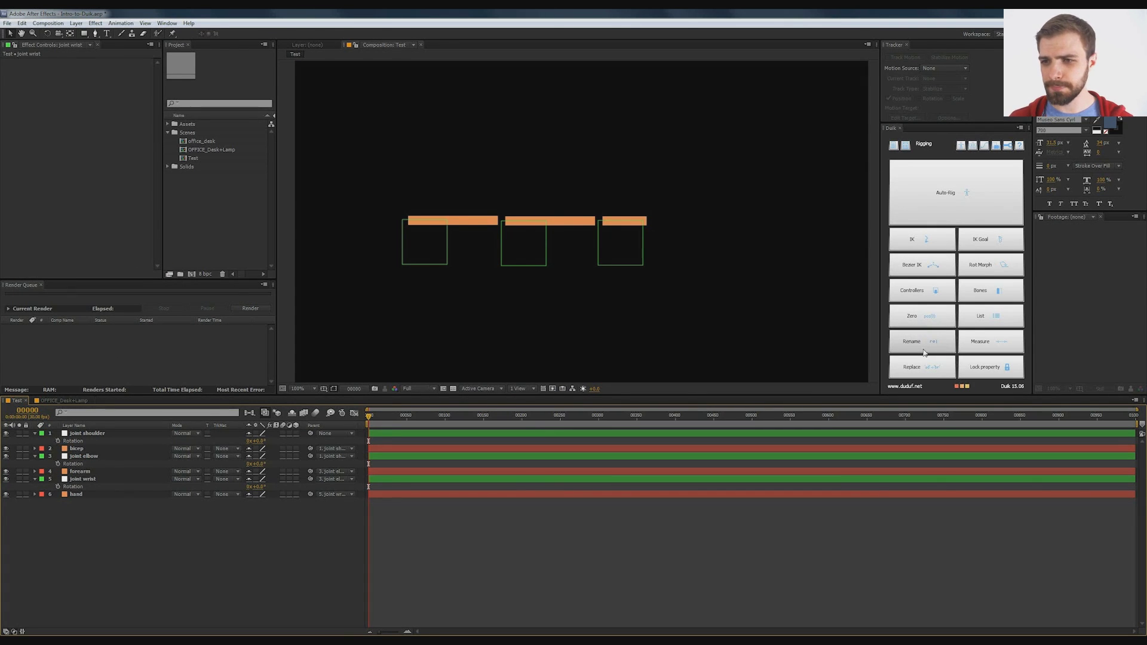
click(119, 478)
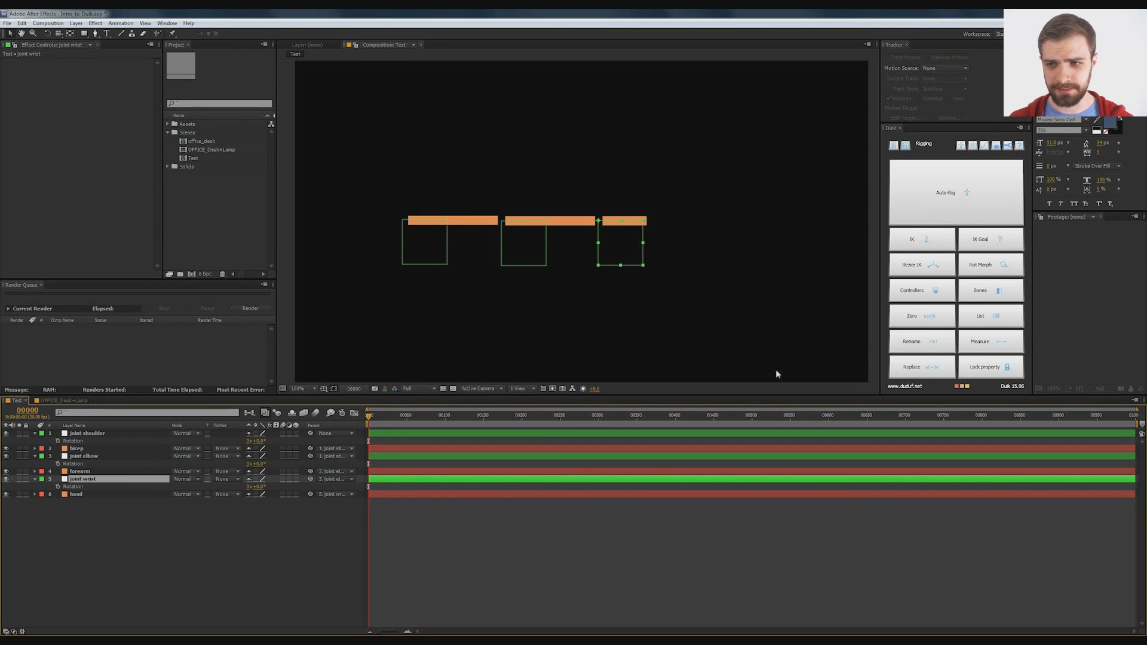
click(912, 292)
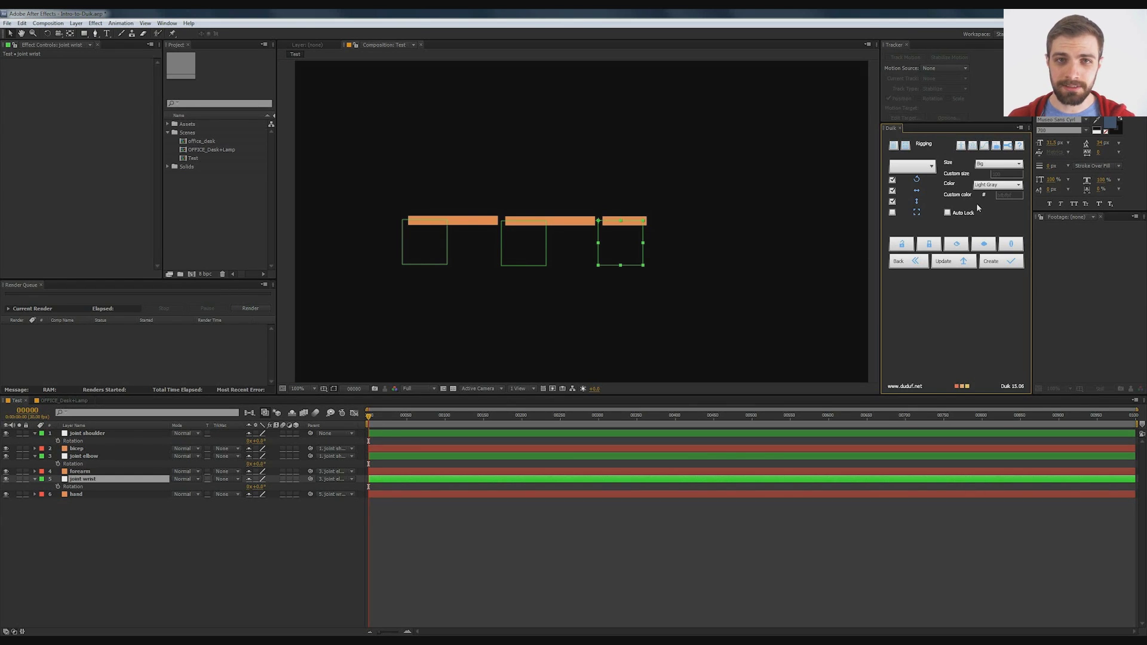
click(1004, 264)
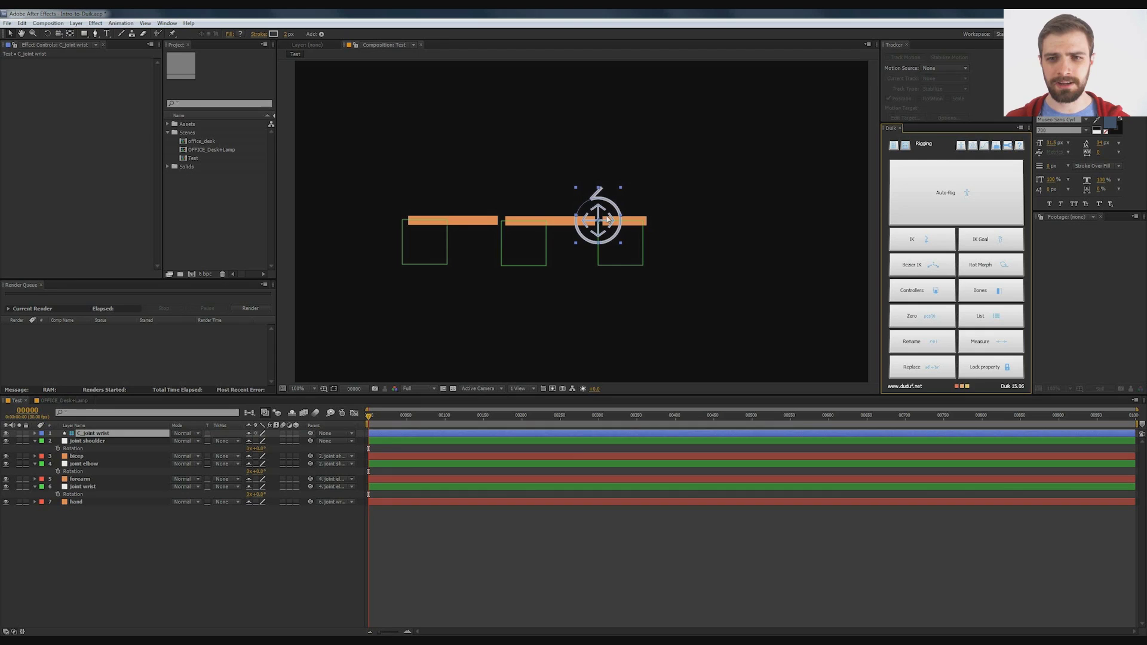
- Keep the controller on the wrist and select joint wrist, elbow, shoulder, then C_joint wrist
drag(608, 220, 568, 149)
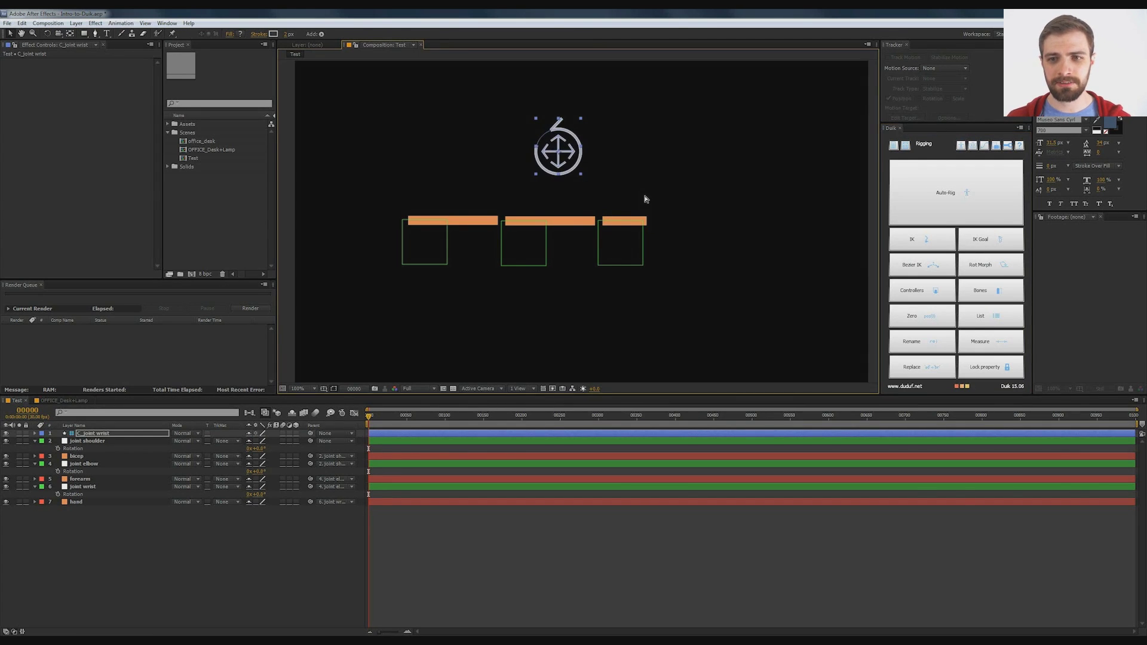
key(ctrl+z)
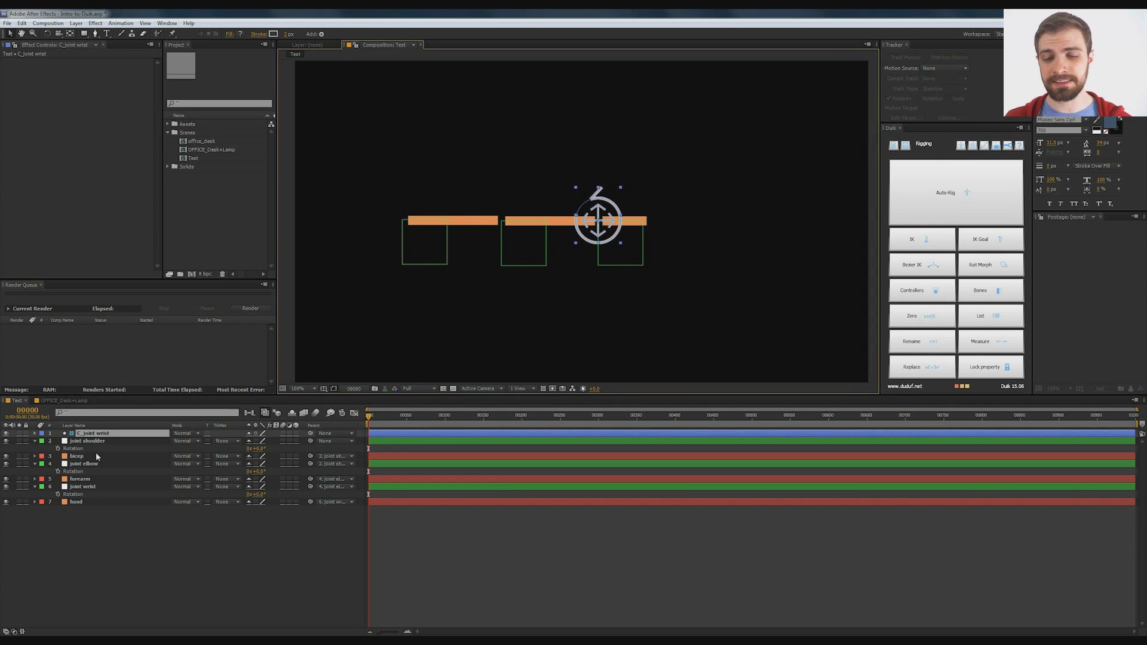
click(98, 486)
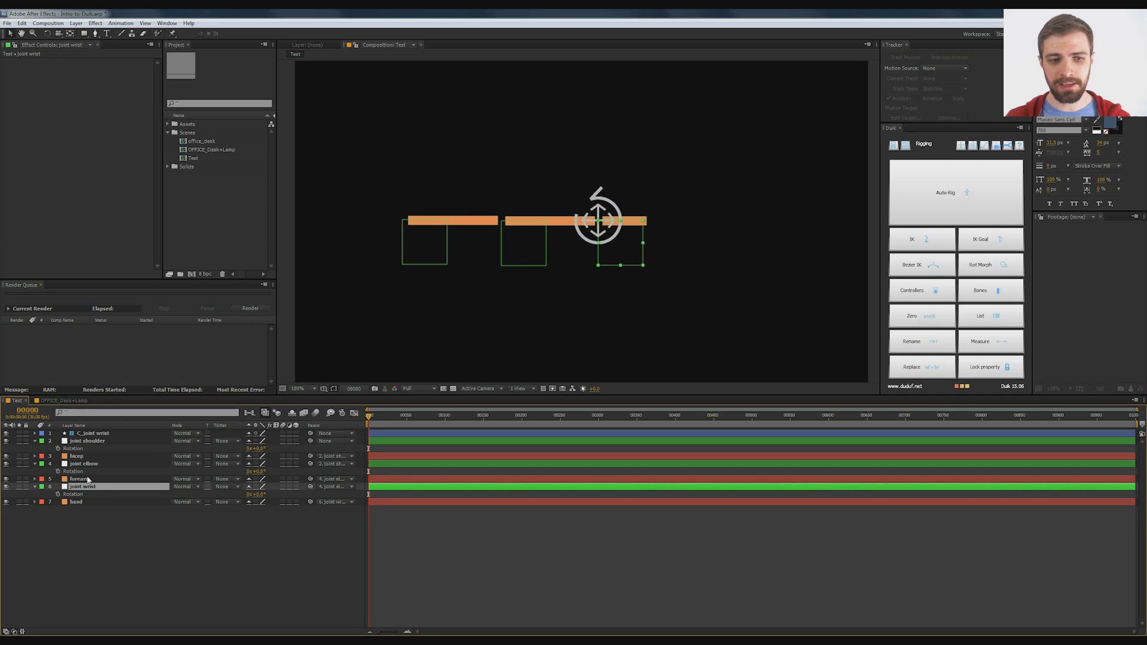
ctrl+click(92, 464)
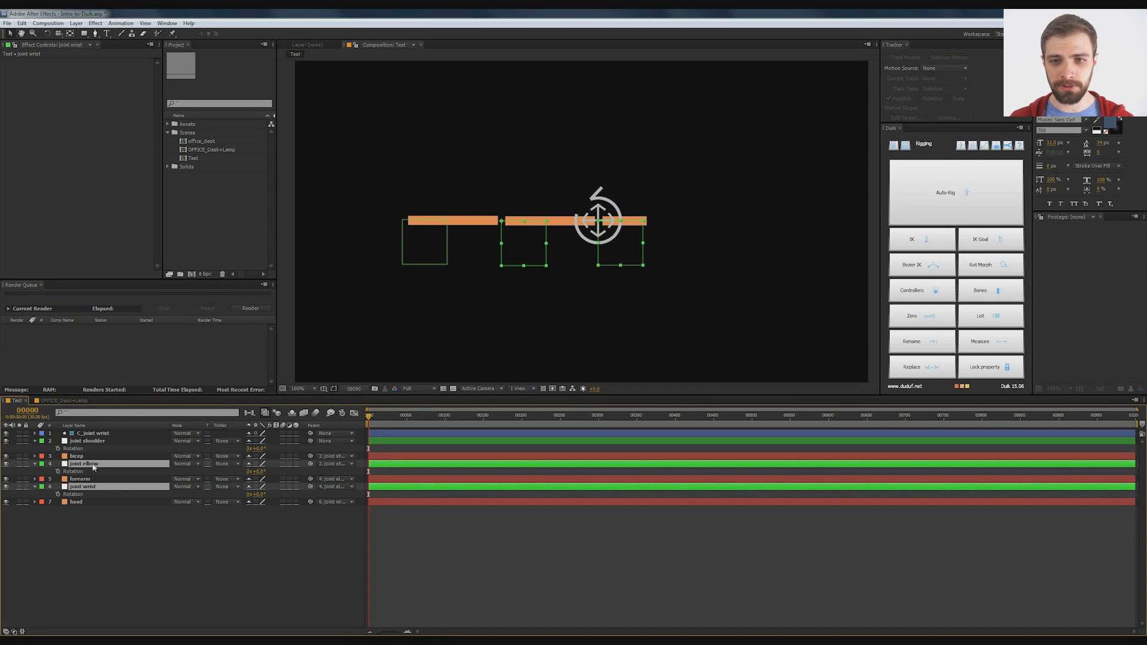
ctrl+click(86, 442)
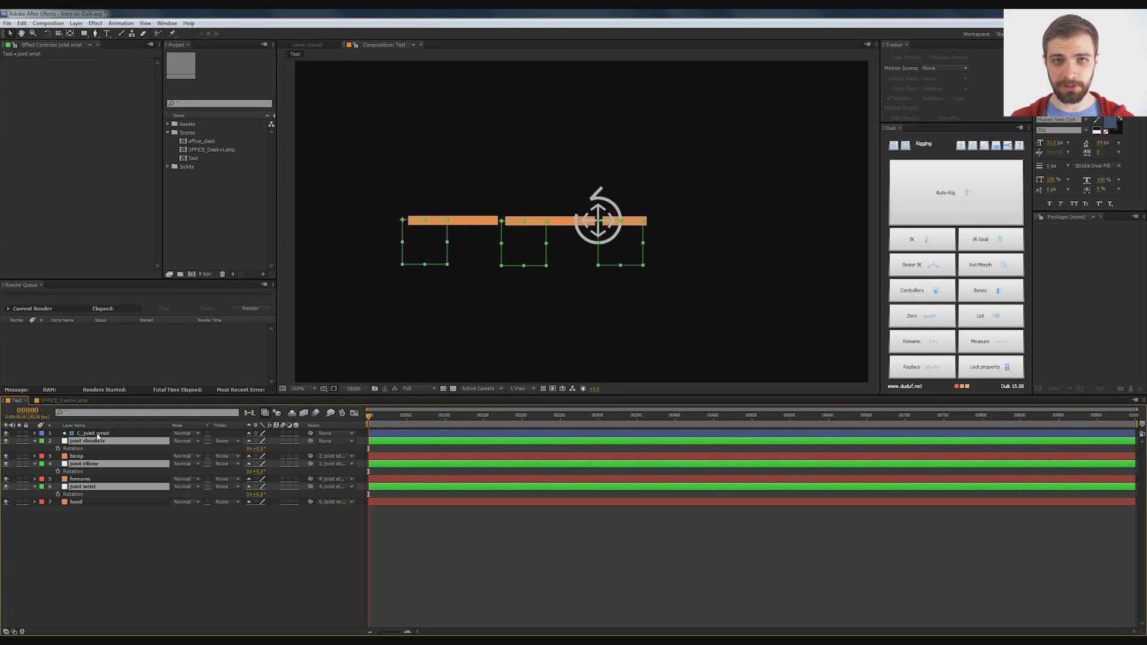
ctrl+click(98, 435)
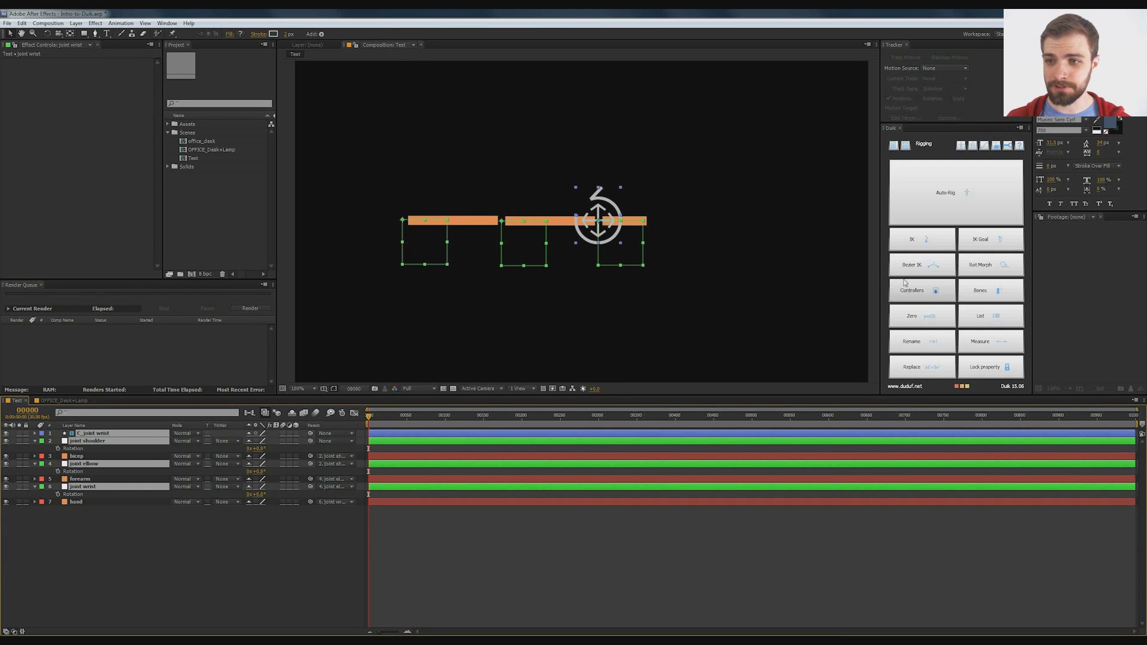
- Create a Duik 2-layer IK with goal and drag the wrist controller to check the elbow bends
click(917, 244)
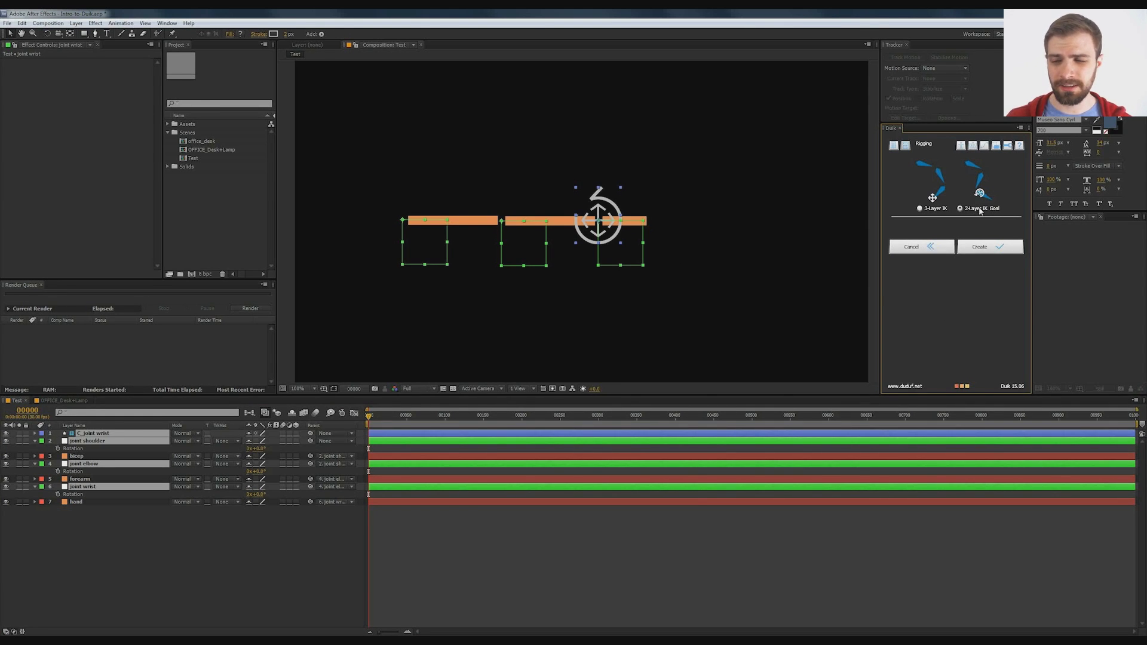
click(988, 245)
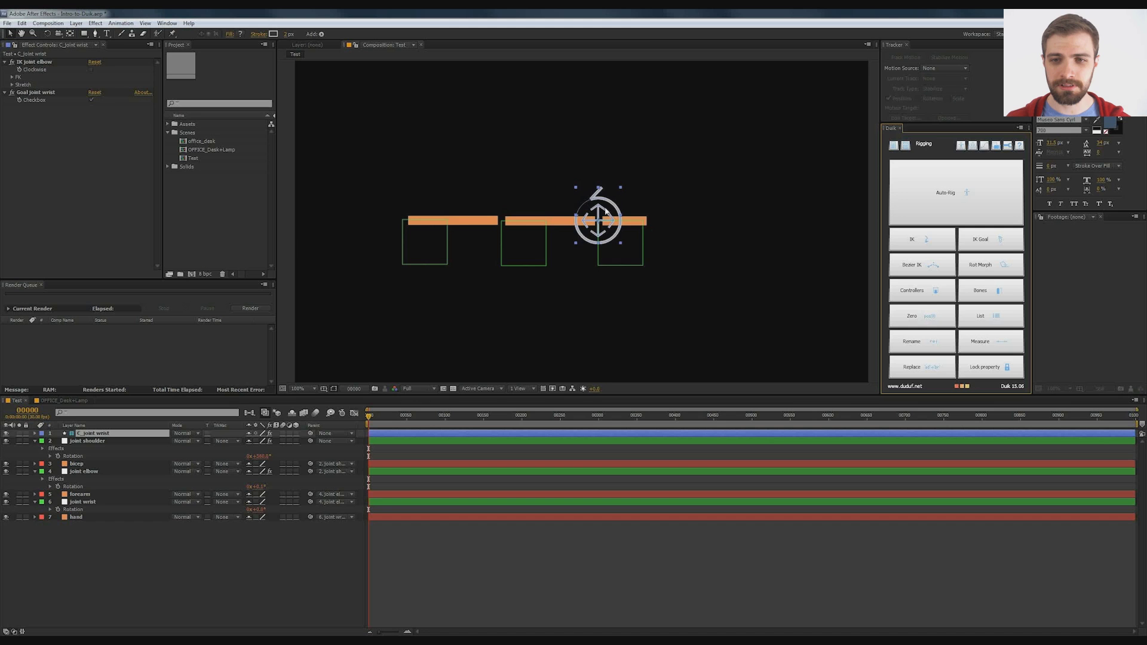
drag(605, 210, 559, 211)
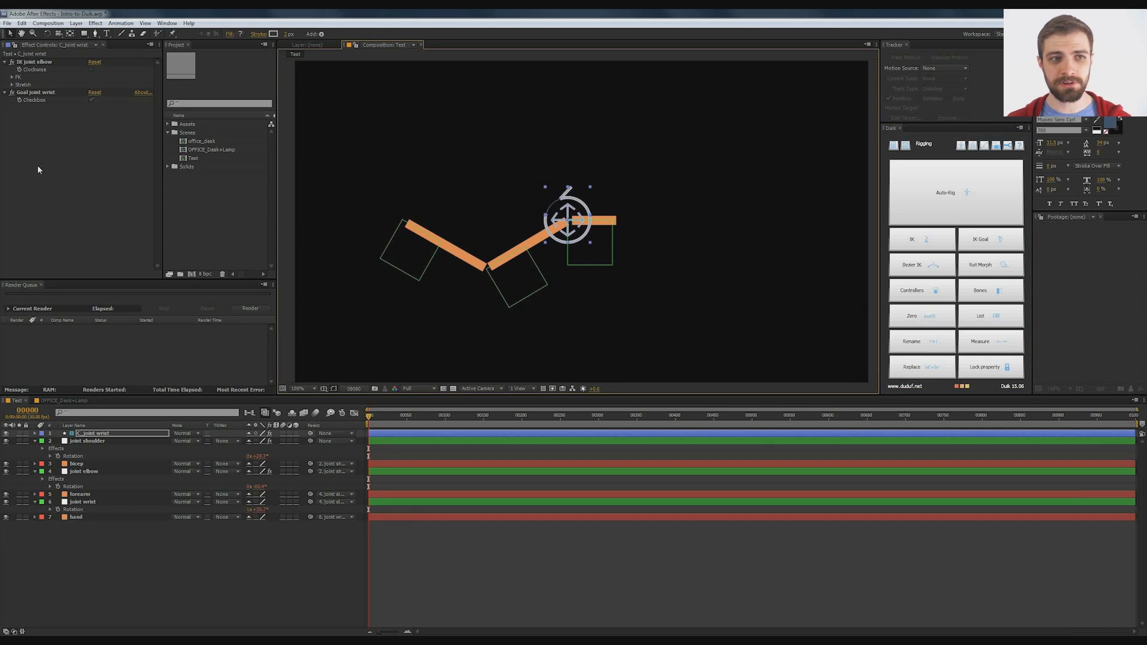
- Expand the IK's FK and Stretch settings, then try the Clockwise bend and turn it back off
click(12, 84)
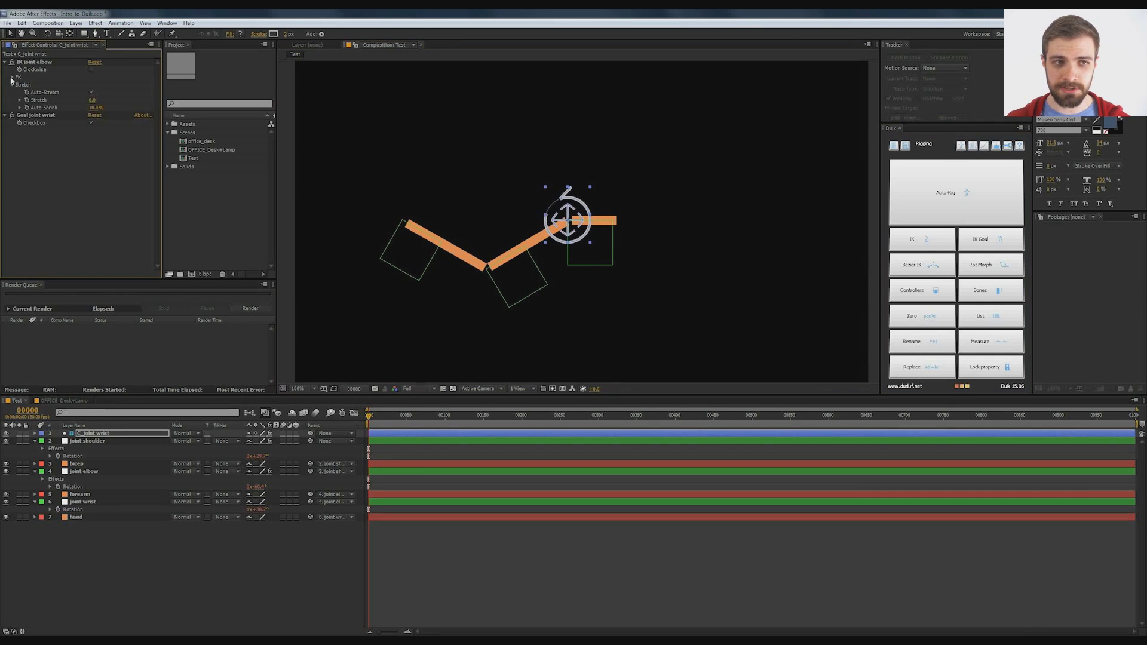
click(12, 77)
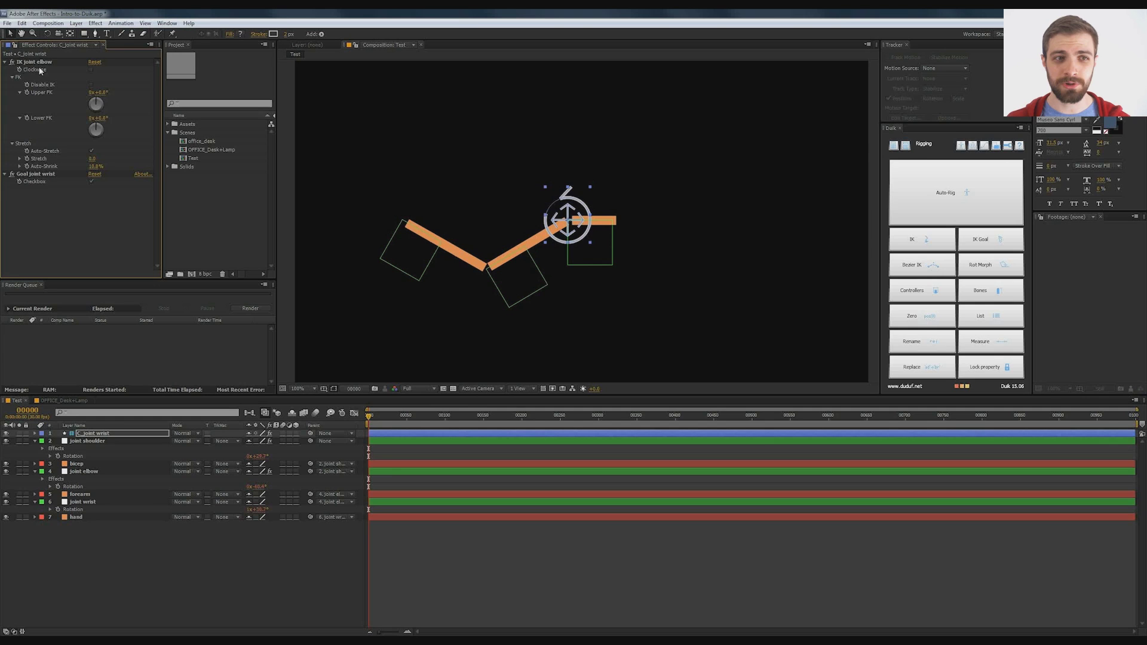
click(91, 70)
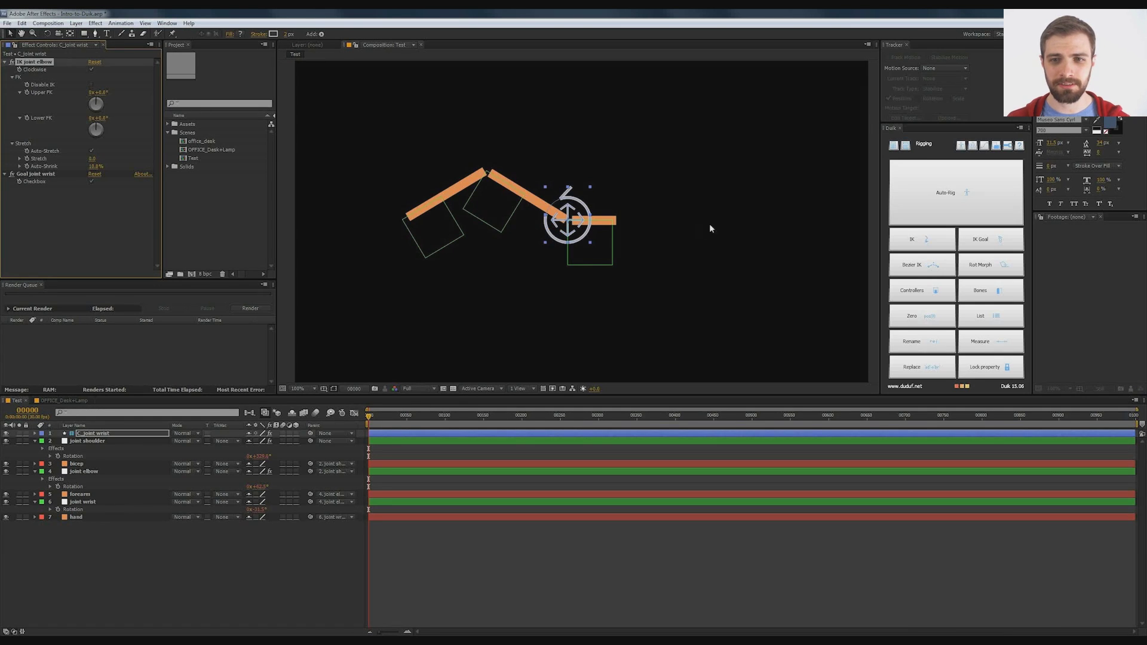
mouse_move(578, 211)
mouse_down()
mouse_move(592, 176)
mouse_move(541, 235)
mouse_move(521, 179)
mouse_move(583, 197)
mouse_up()
click(90, 69)
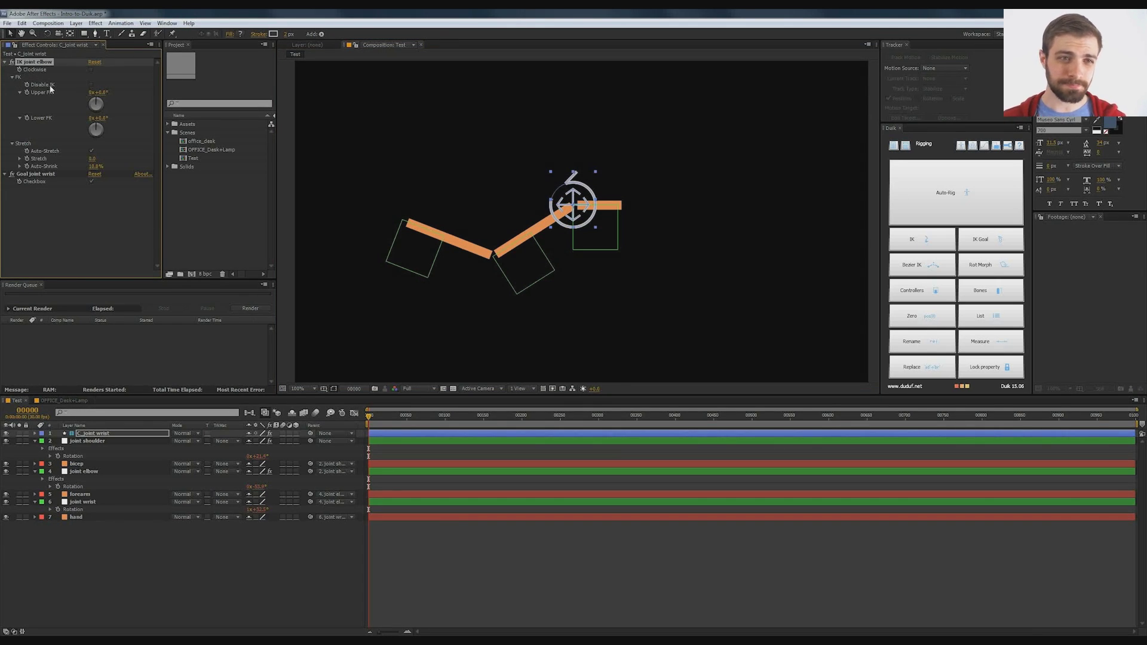
- Disable IK to pose the upper arm with Upper FK, then re-enable IK and retest the controller
click(91, 84)
drag(99, 93, 94, 117)
click(91, 84)
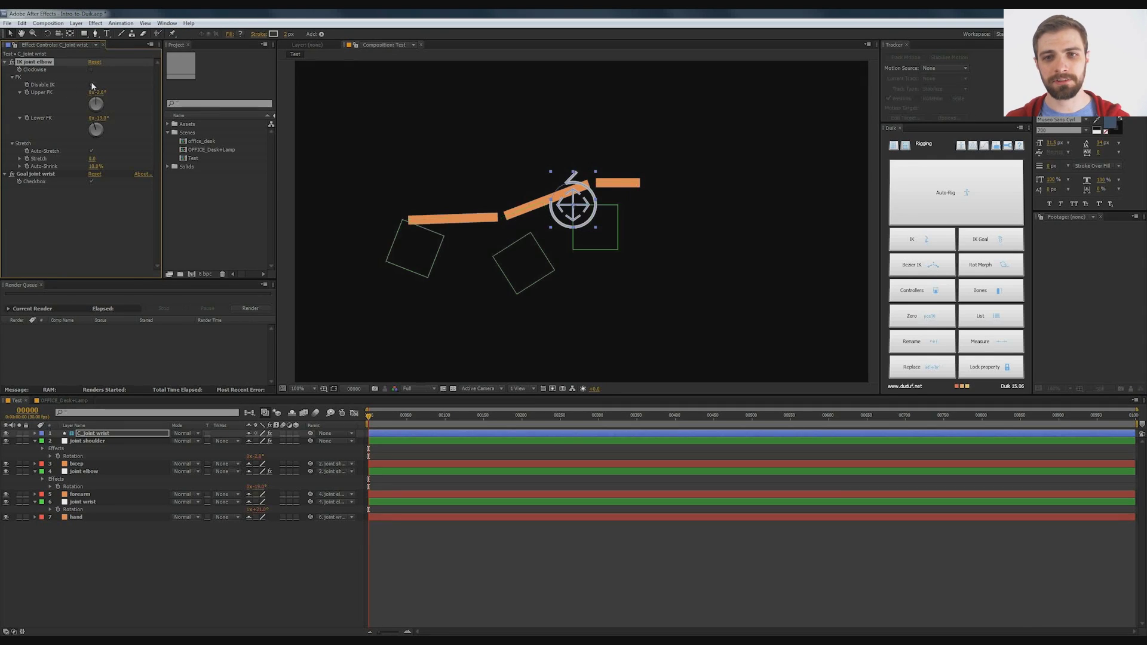
mouse_move(589, 192)
mouse_down()
mouse_move(610, 169)
mouse_move(568, 189)
mouse_move(584, 188)
mouse_up()
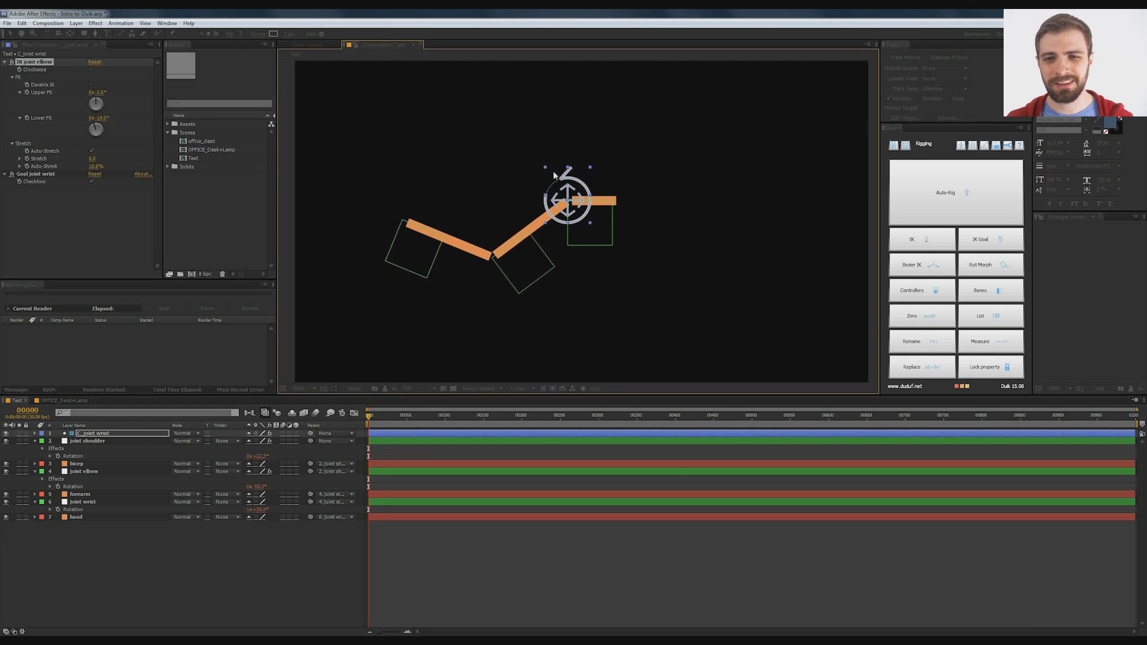
- Pull the wrist controller beyond reach and enable Auto-Stretch so the arm lengthens to follow it
click(37, 153)
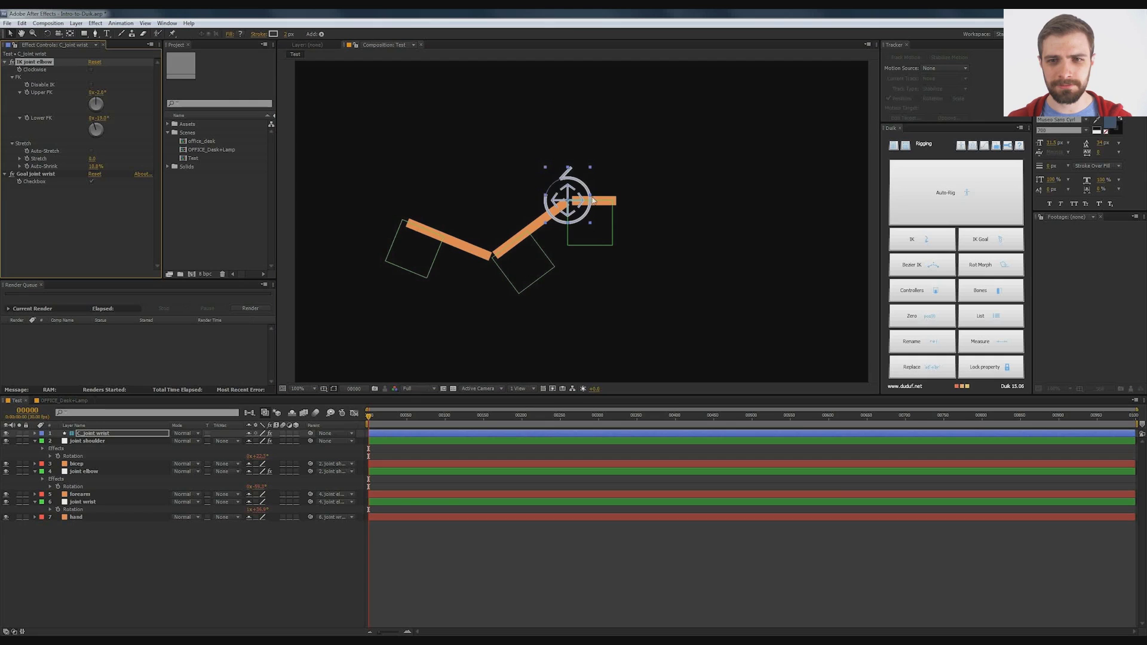
drag(588, 190, 730, 181)
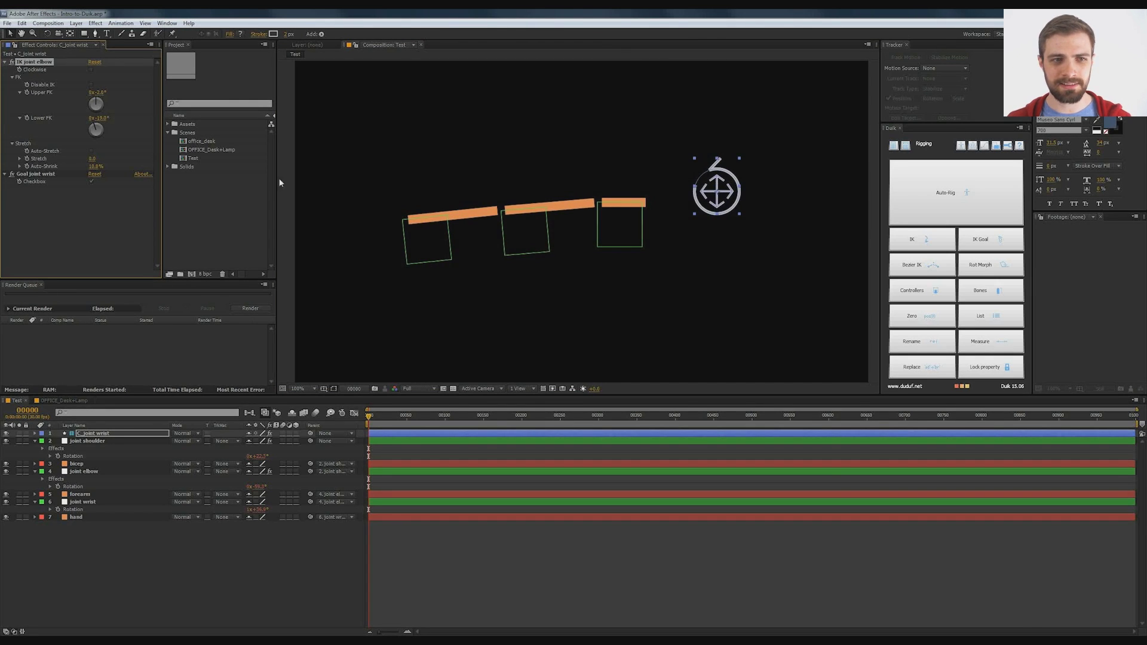
click(91, 151)
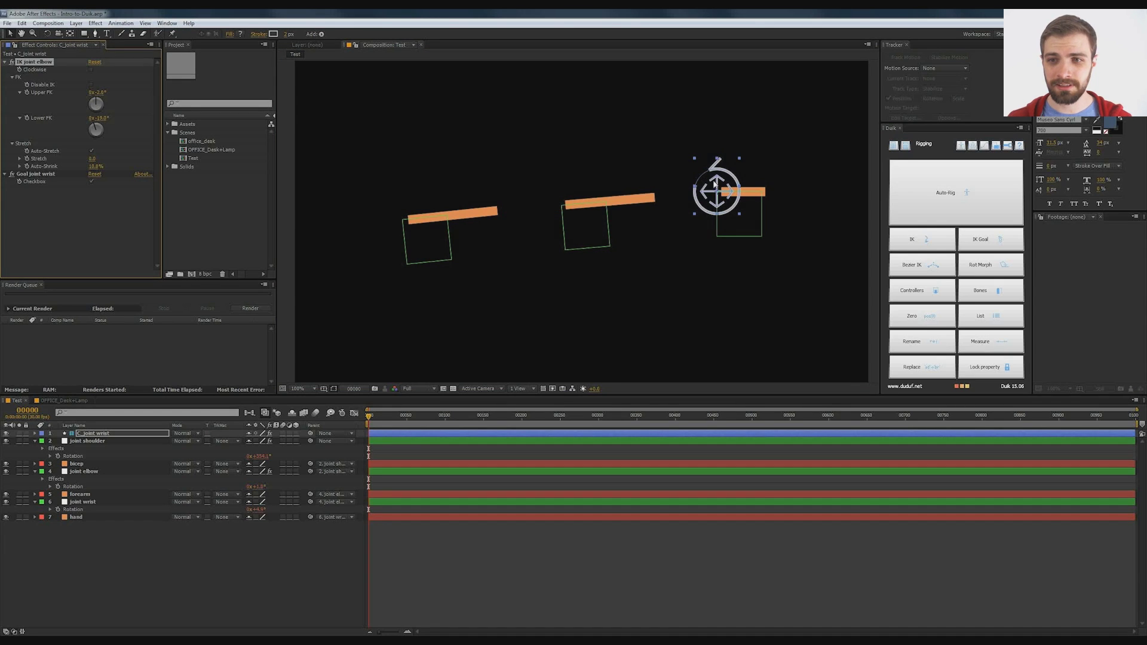
drag(717, 184, 610, 168)
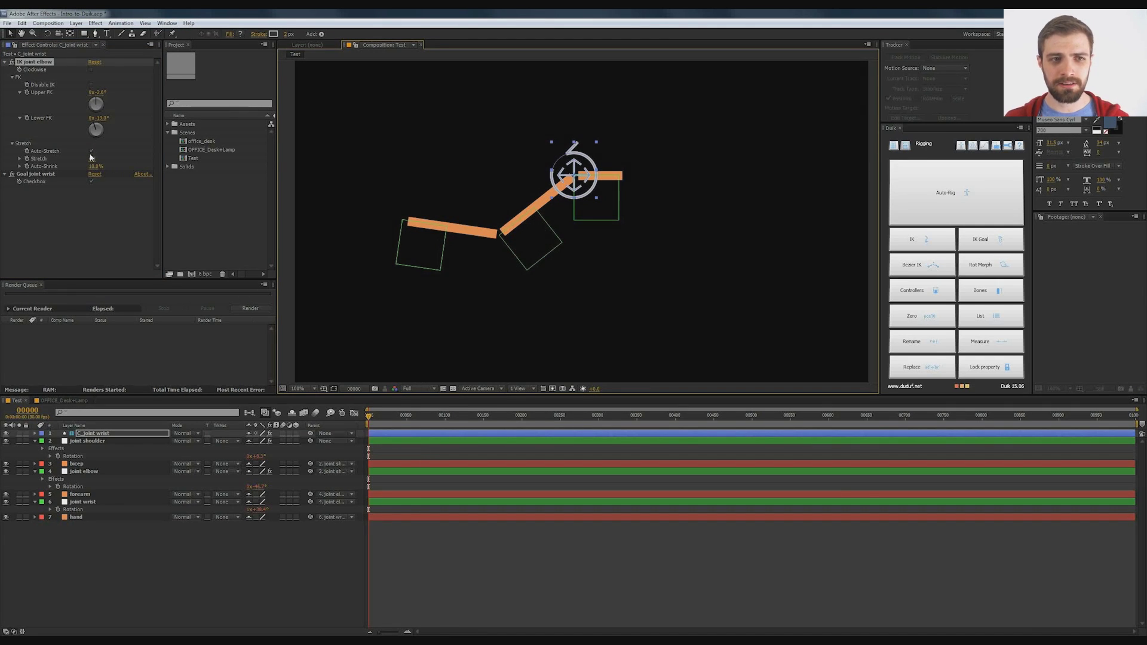
click(69, 402)
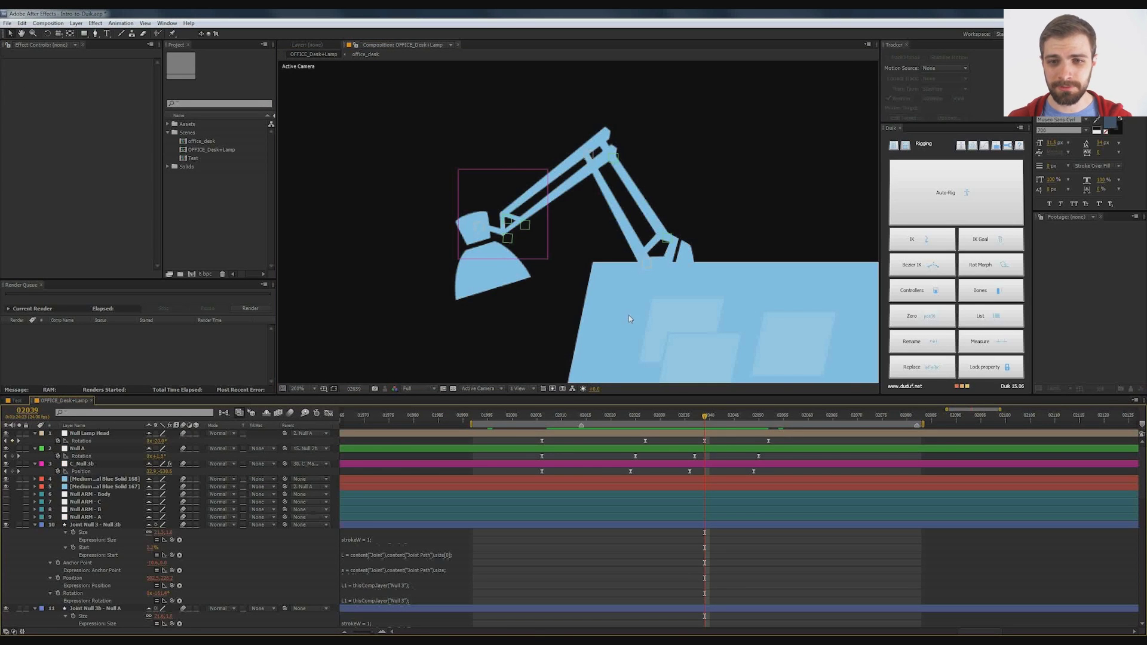
drag(656, 315, 636, 309)
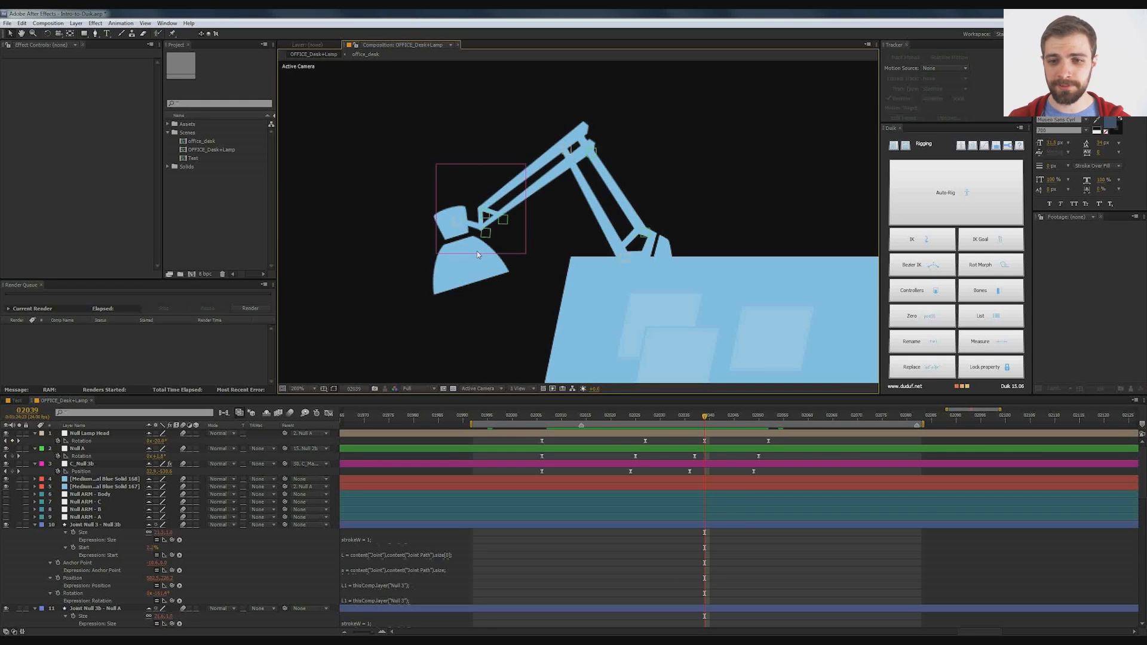
key(space)
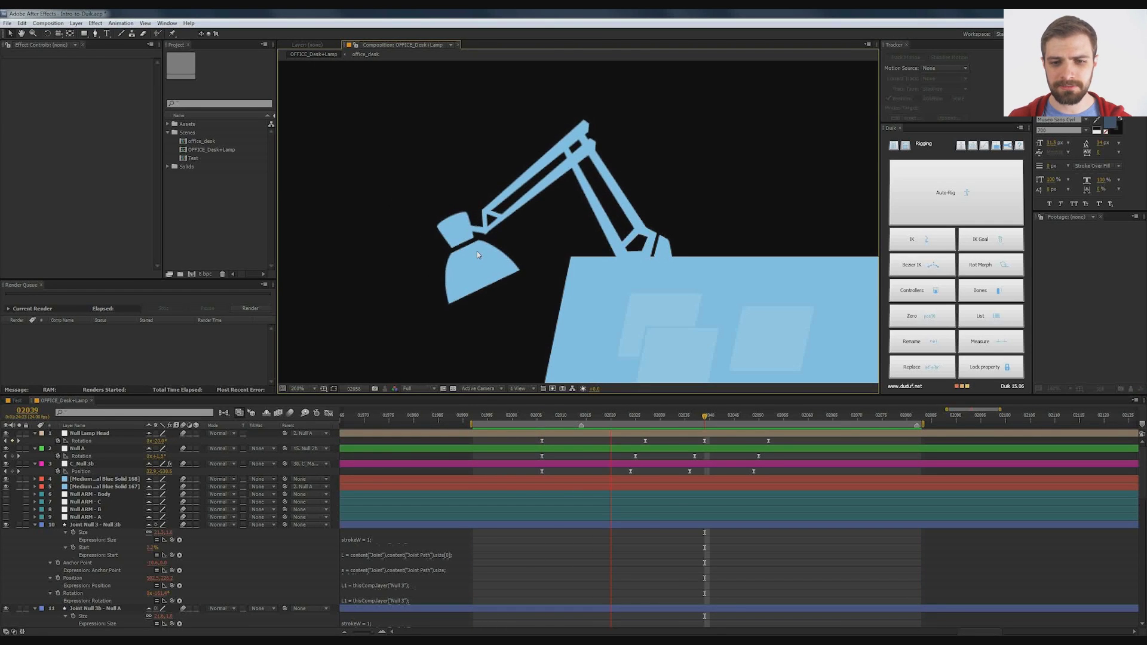
key(space)
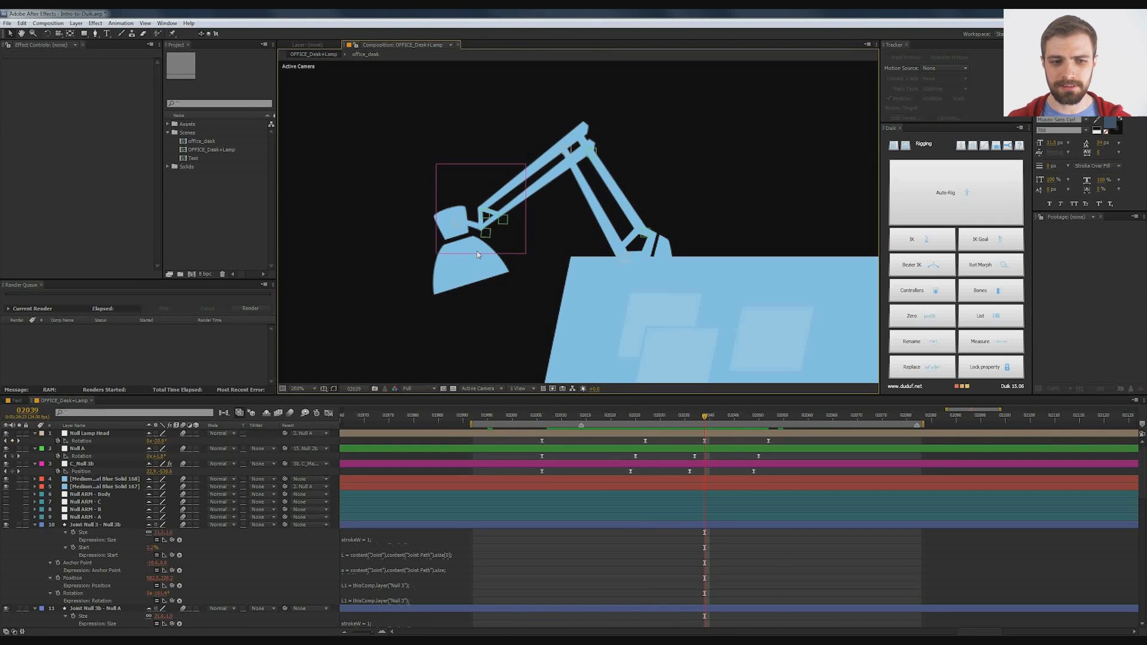
key(grave)
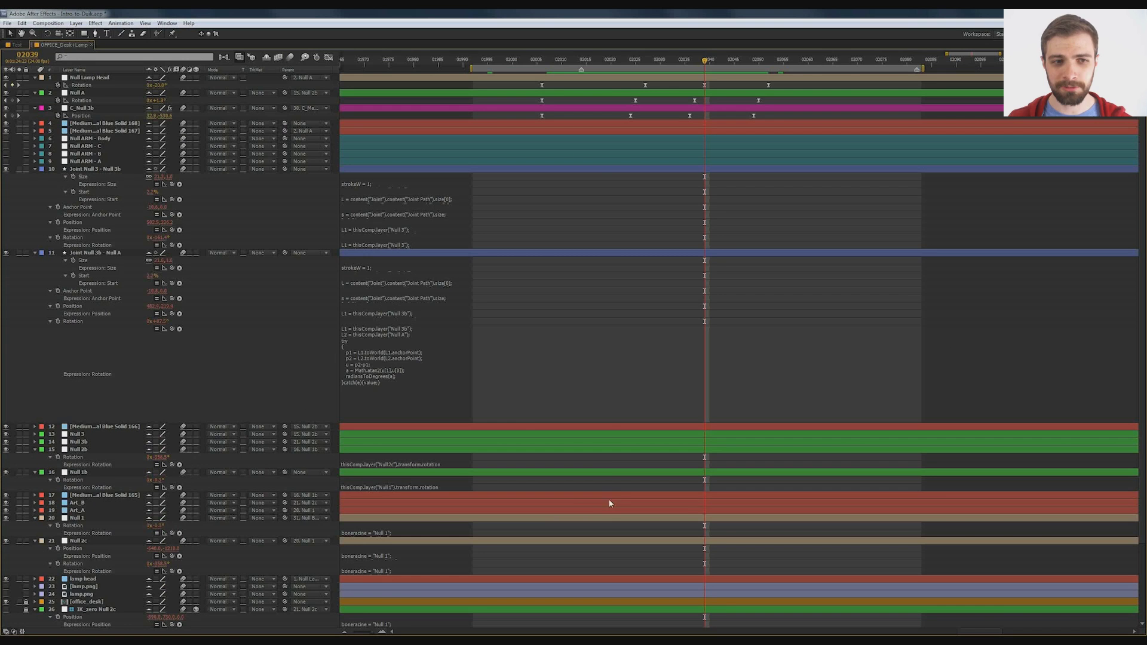
key(grave)
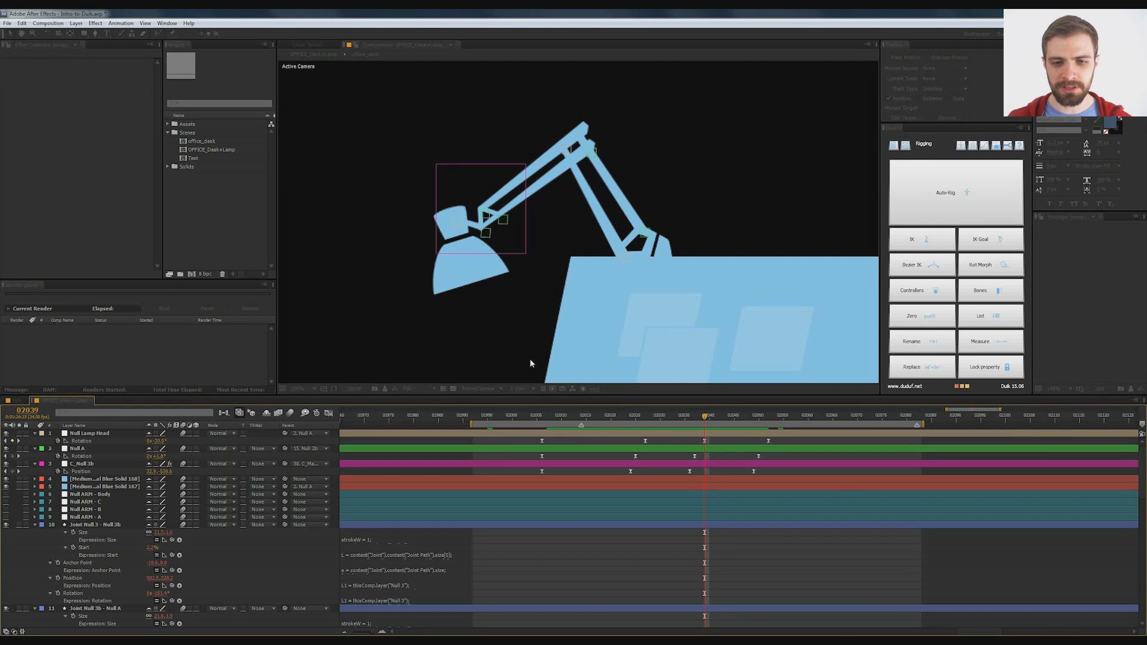
- Return to the Test composition and drag the wrist controller right to stretch the arm
click(16, 401)
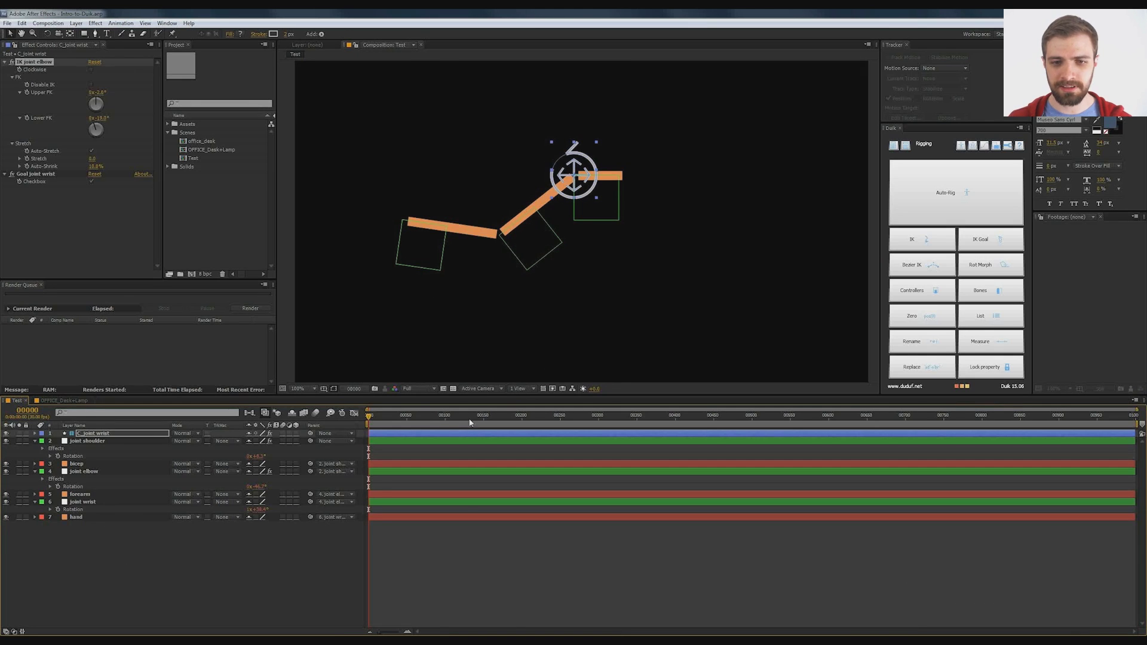
mouse_move(579, 166)
mouse_down()
mouse_move(542, 168)
mouse_move(667, 189)
mouse_move(539, 173)
mouse_move(597, 178)
mouse_up()
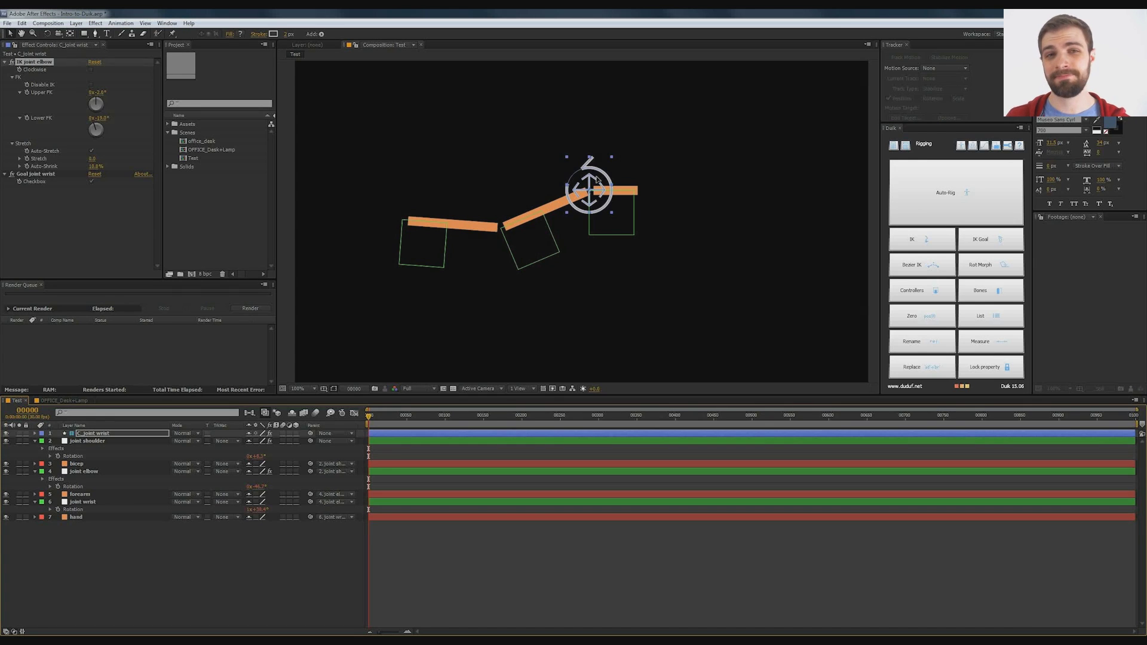